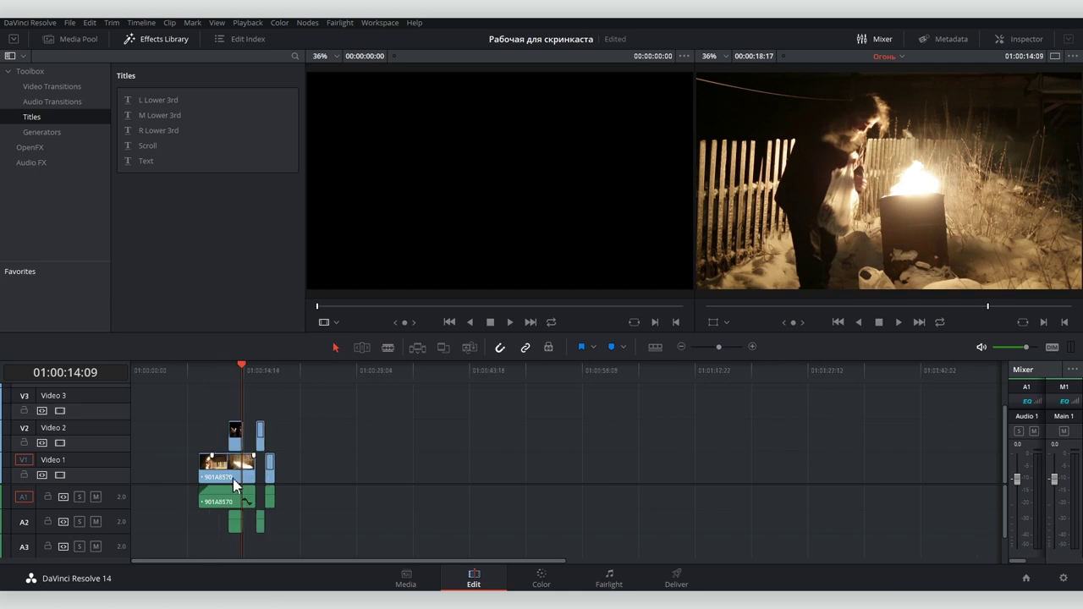
- Zoom the timeline in around the playhead until the clips there appear wide
scroll(233, 478, "up", 5)
scroll(467, 477, "up", 2)
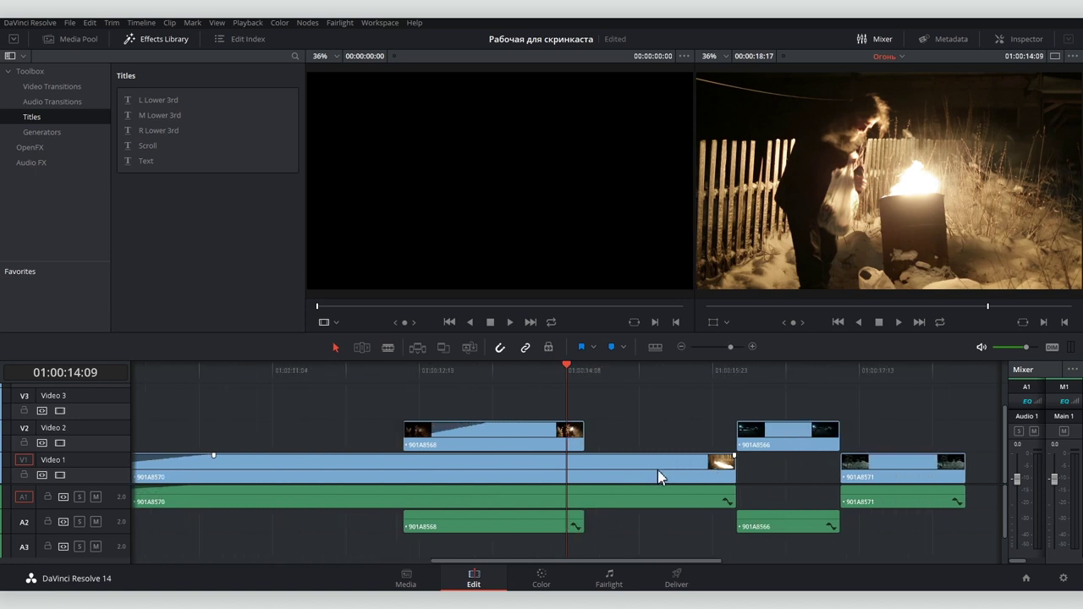
scroll(658, 477, "up", 3)
left_click_drag(795, 458, 675, 466)
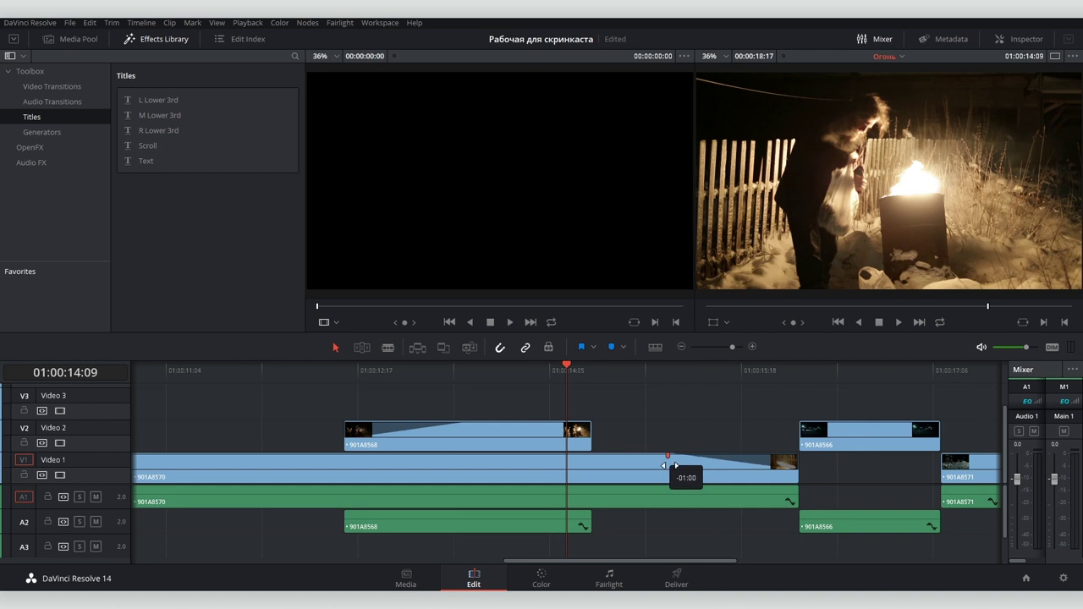
mouse_move(674, 465)
left_mouse_down()
mouse_move(797, 465)
mouse_move(635, 486)
left_mouse_up()
key("ctrl+z")
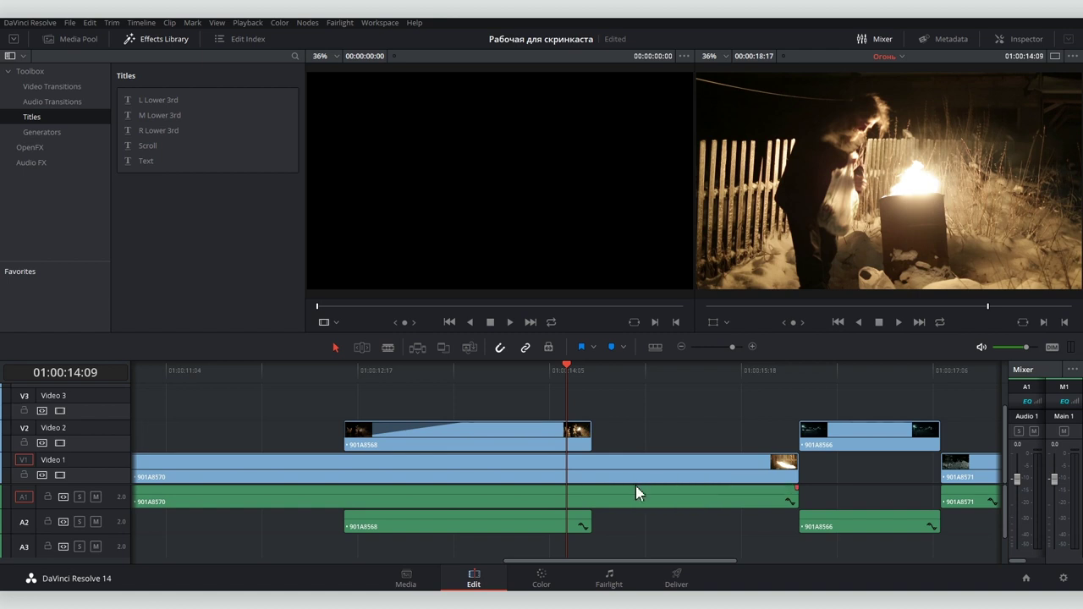
- Play from the first clip's start to review its fade-in, stop at 01:00:15:05, and select the V1 clip
left_click(258, 423)
left_click_drag(584, 560, 443, 562)
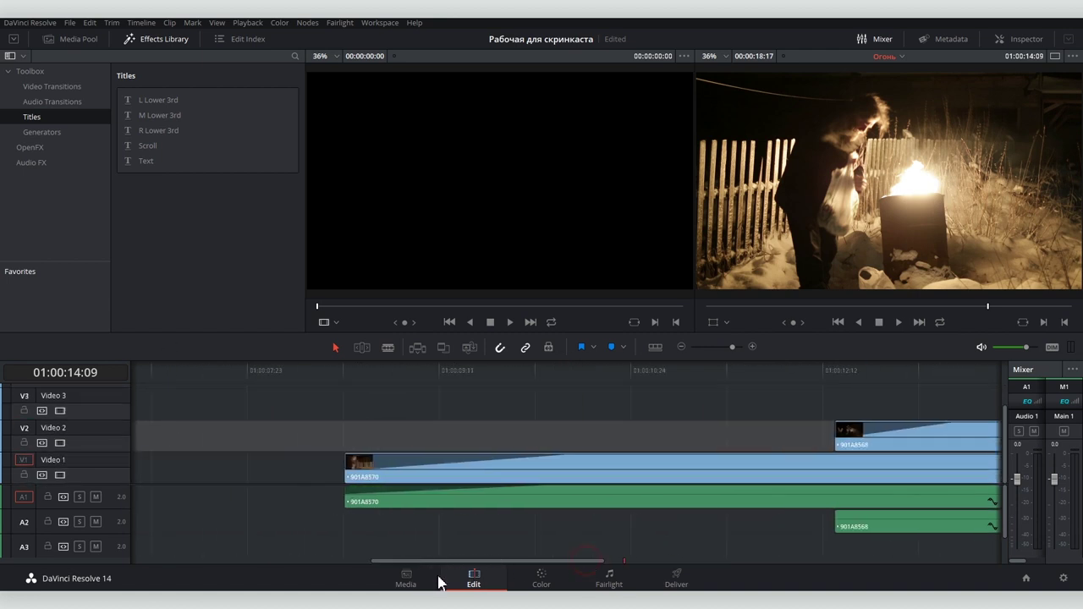
key("Up")
key("space")
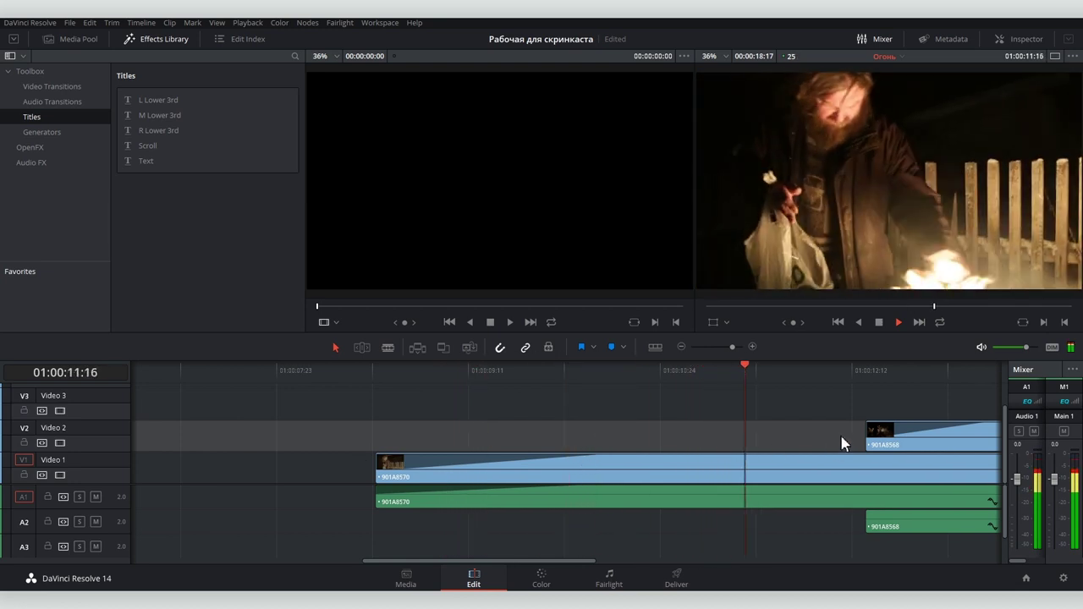
scroll(837, 435, "right", 5)
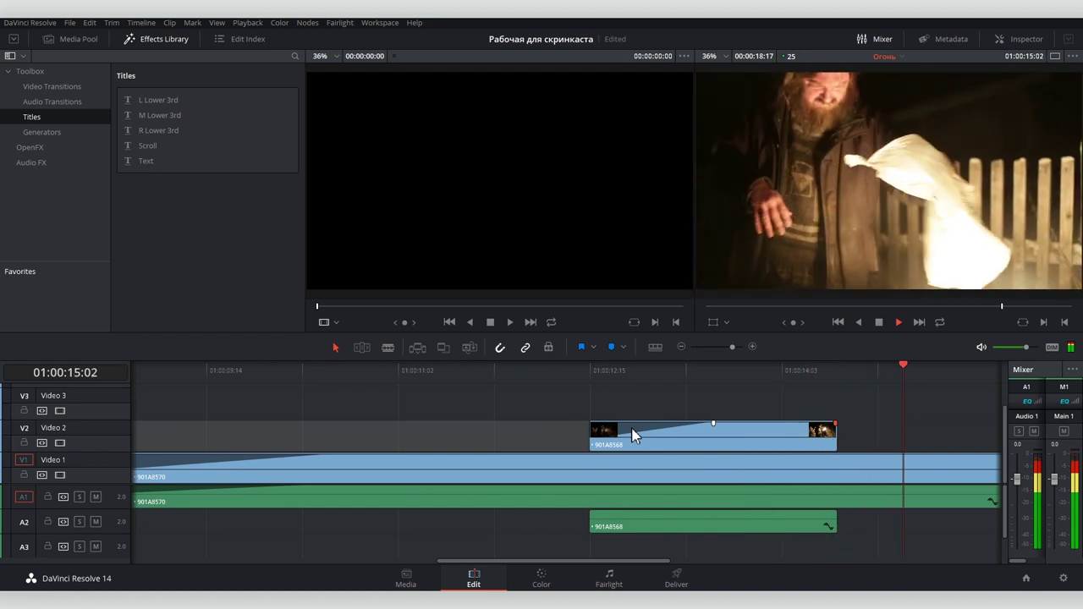
key("space")
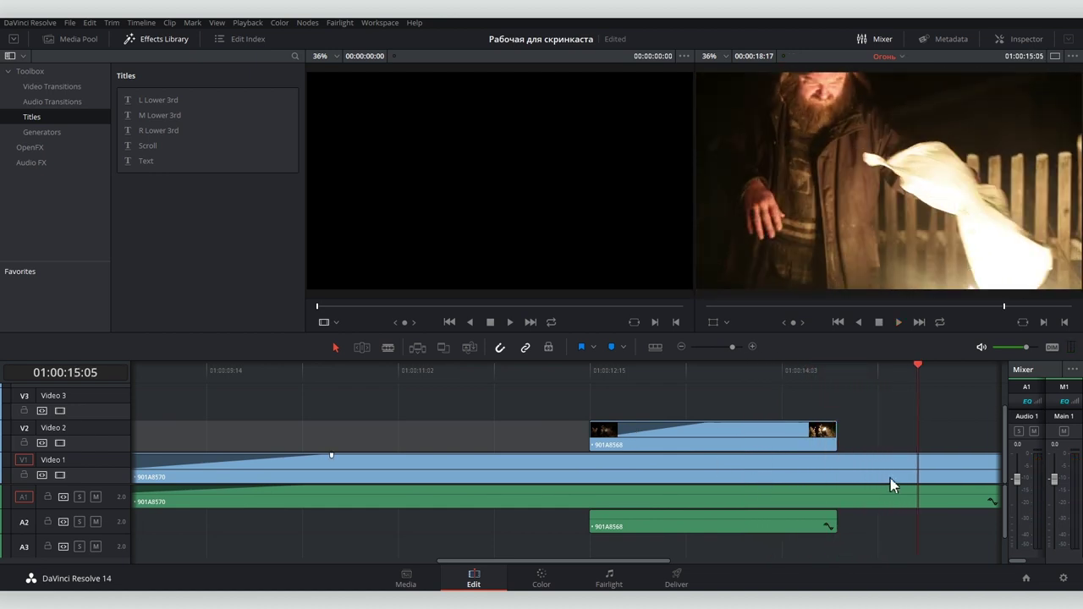
left_click(877, 456)
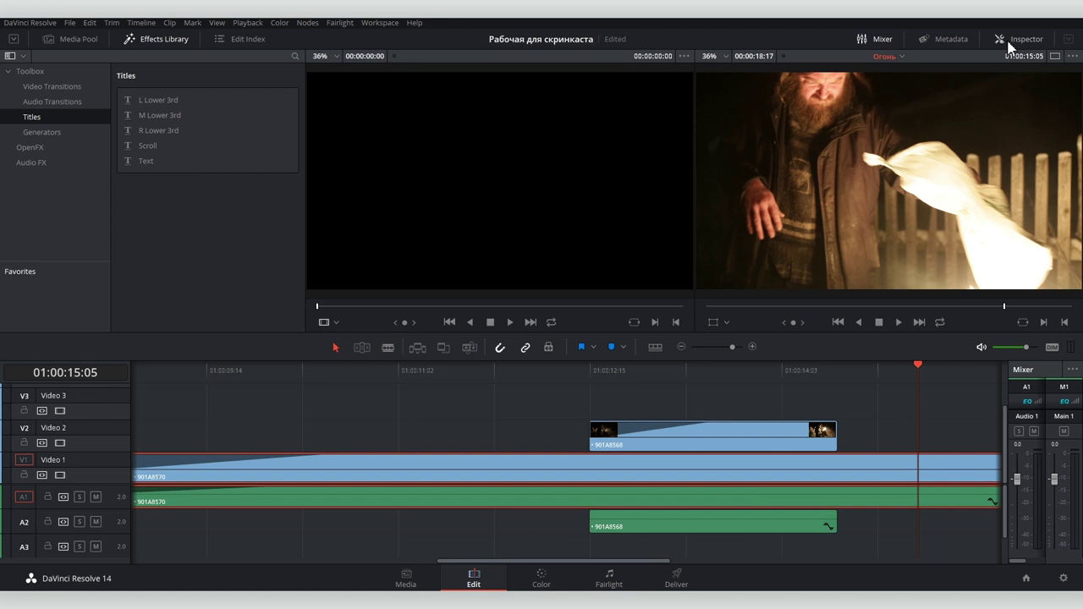
- In the Inspector, lower the V1 clip's opacity and scale it down to zoom 0.820
left_click(1008, 41)
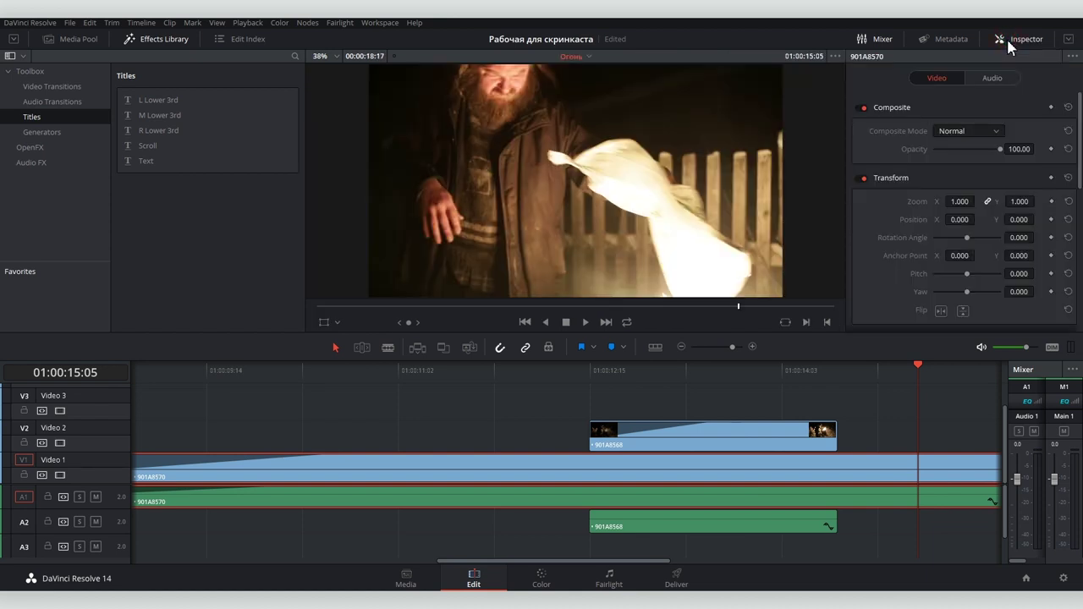
mouse_move(1001, 149)
left_mouse_down()
mouse_move(945, 149)
mouse_move(999, 149)
left_mouse_up()
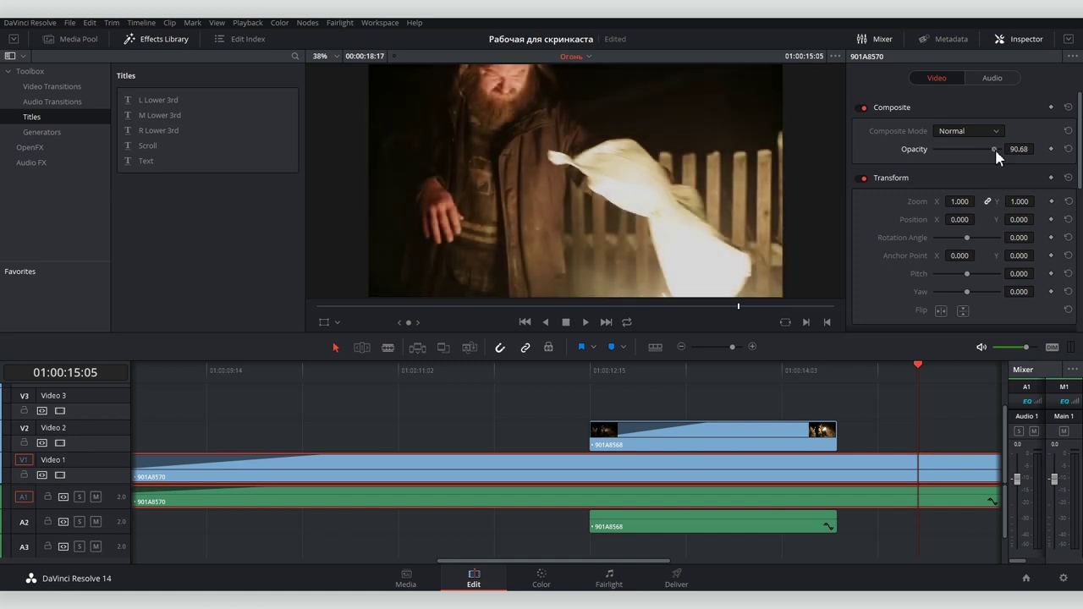
left_click_drag(970, 201, 979, 202)
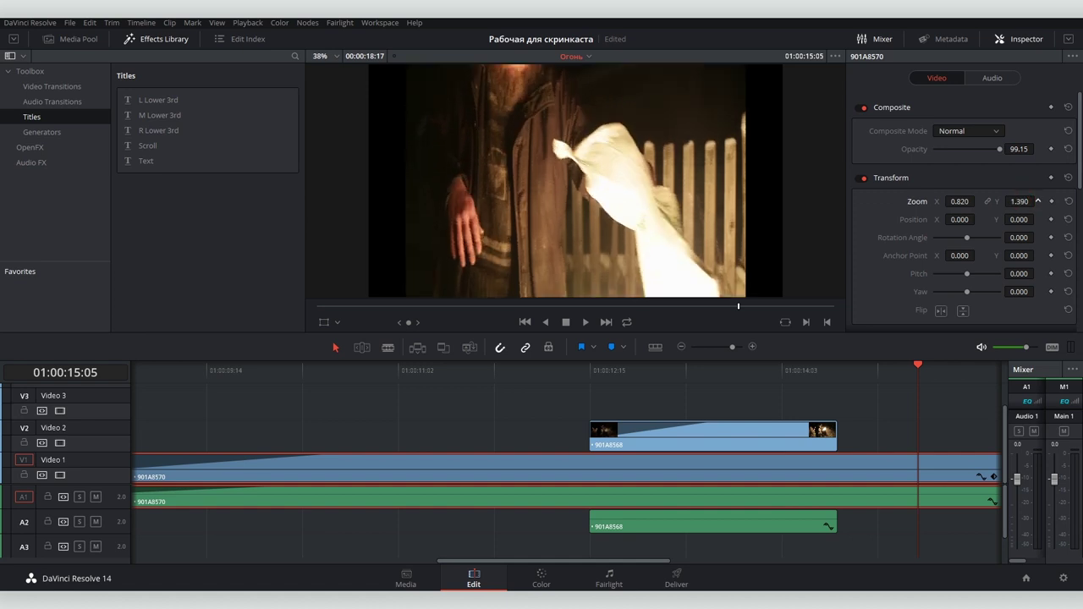
- Offset the picture to Position -11/-17 and rotate it -27.8° around anchor X -610
left_click_drag(1022, 219, 1023, 219)
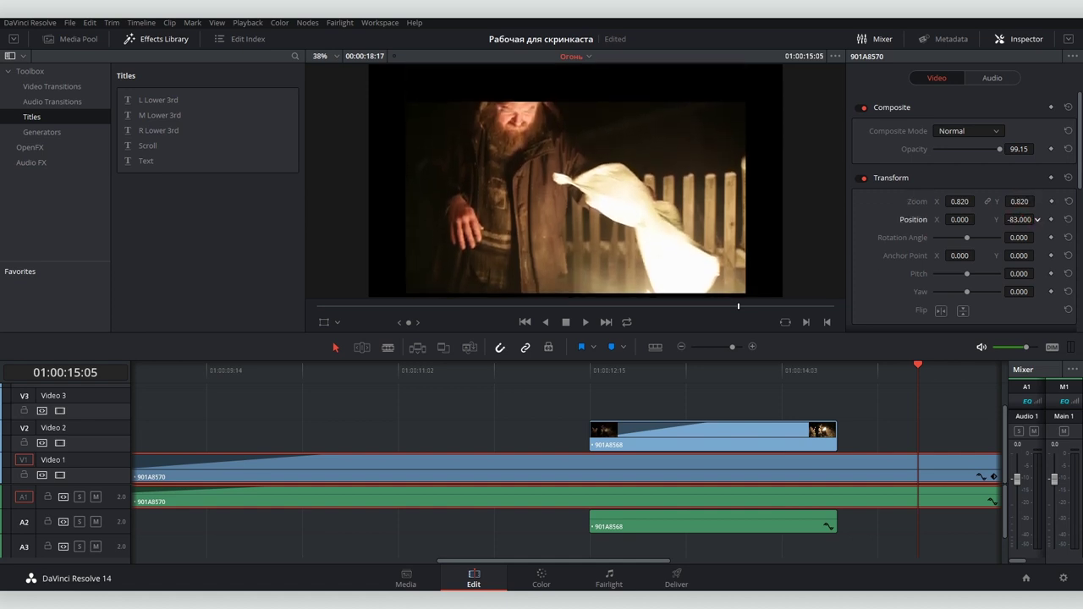
mouse_move(957, 221)
left_mouse_down()
mouse_move(969, 234)
mouse_move(1016, 216)
left_mouse_up()
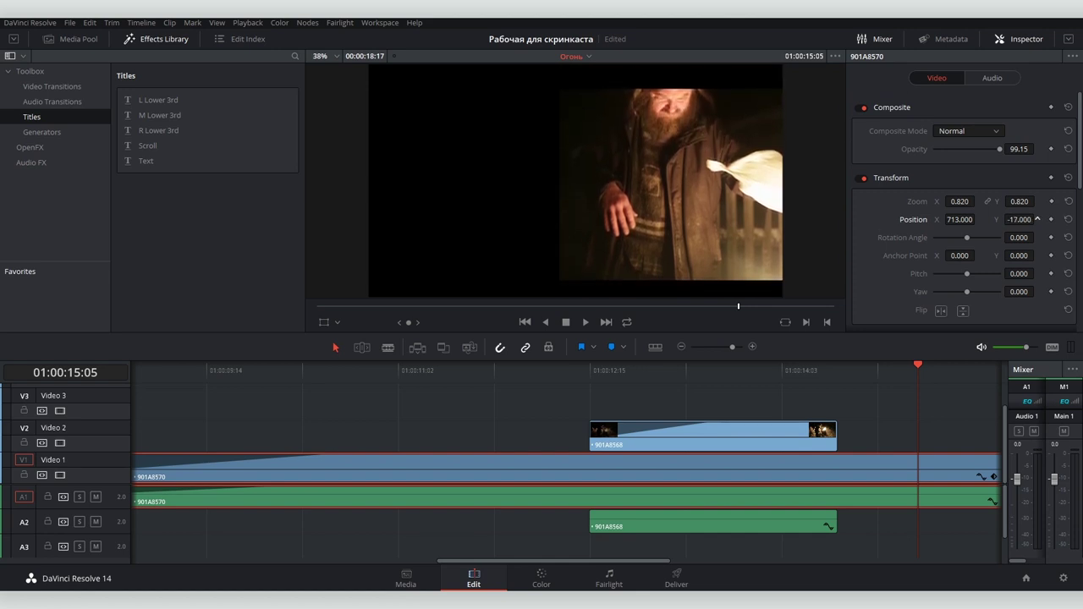
left_click_drag(962, 218, 962, 218)
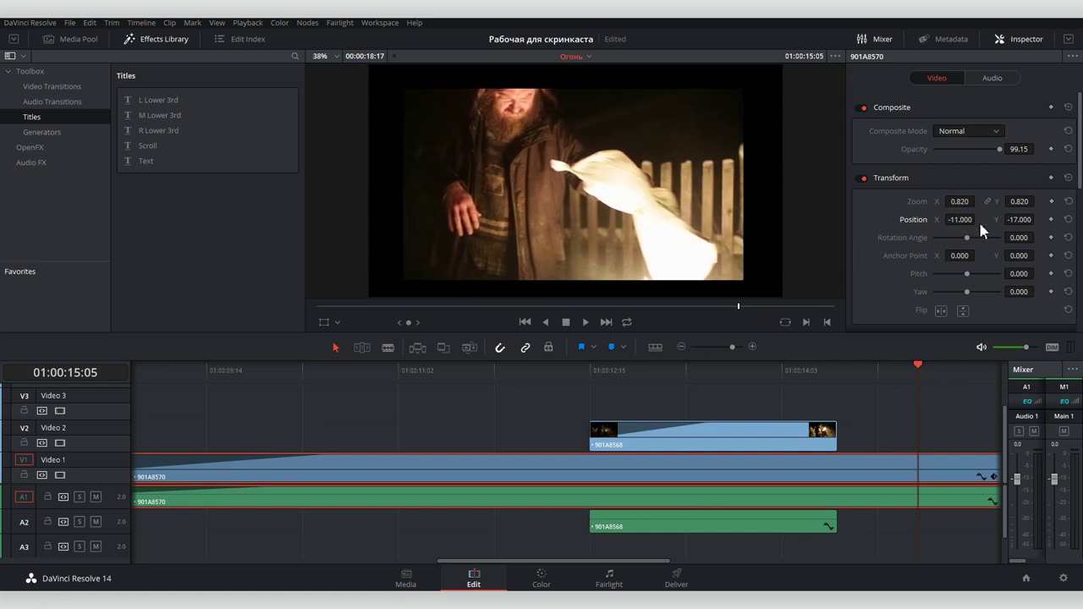
left_click_drag(1019, 233, 1064, 262)
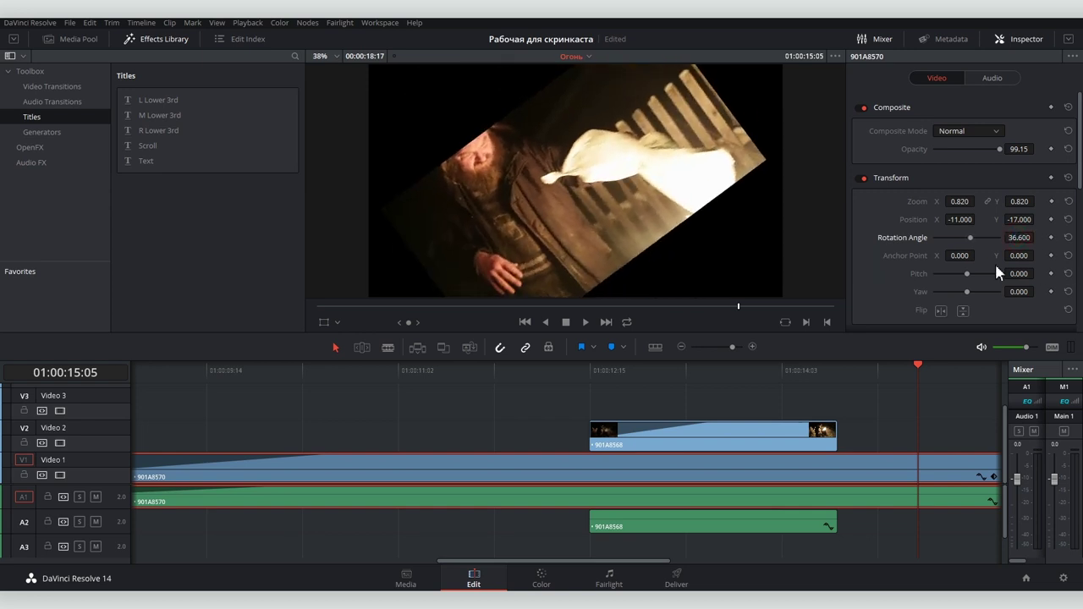
left_click_drag(962, 256, 1050, 238)
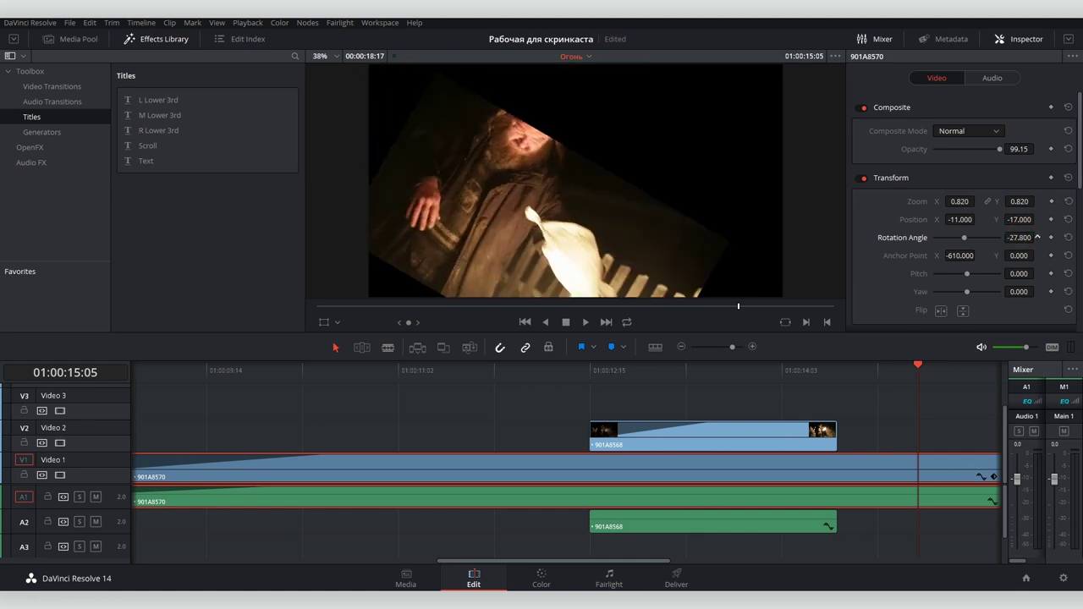
- Reset rotation and anchor point, then crop the sides to Crop Left 97.920 and Crop Right 960.000
left_click(1068, 238)
left_click(1069, 255)
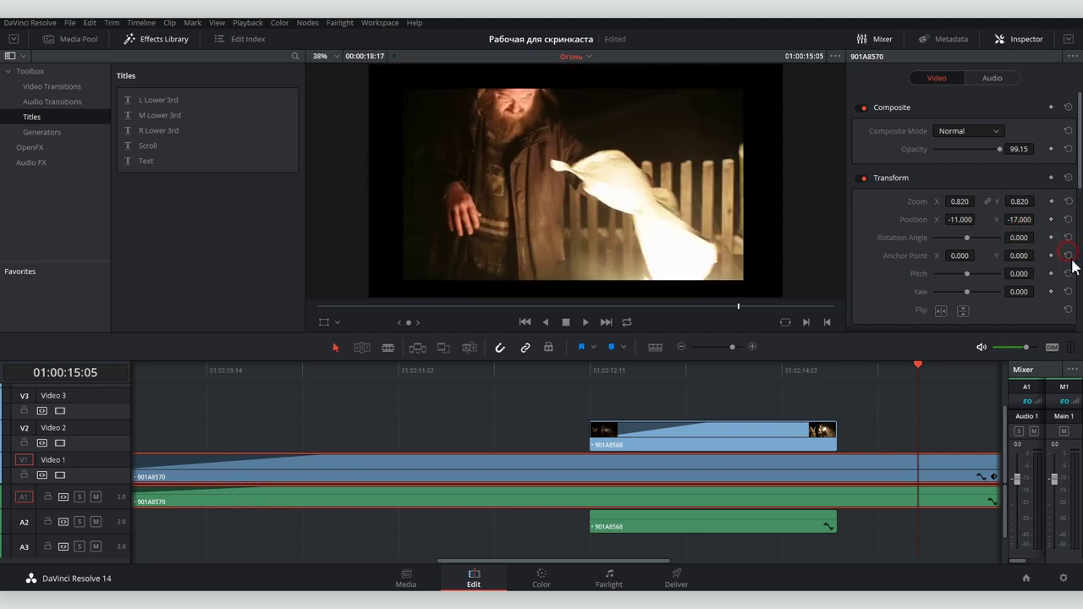
scroll(981, 262, "down", 2)
scroll(981, 263, "down", 1)
scroll(994, 256, "down", 1)
scroll(994, 253, "down", 2)
mouse_move(934, 159)
left_mouse_down()
mouse_move(959, 161)
mouse_move(936, 160)
mouse_move(967, 178)
left_mouse_up()
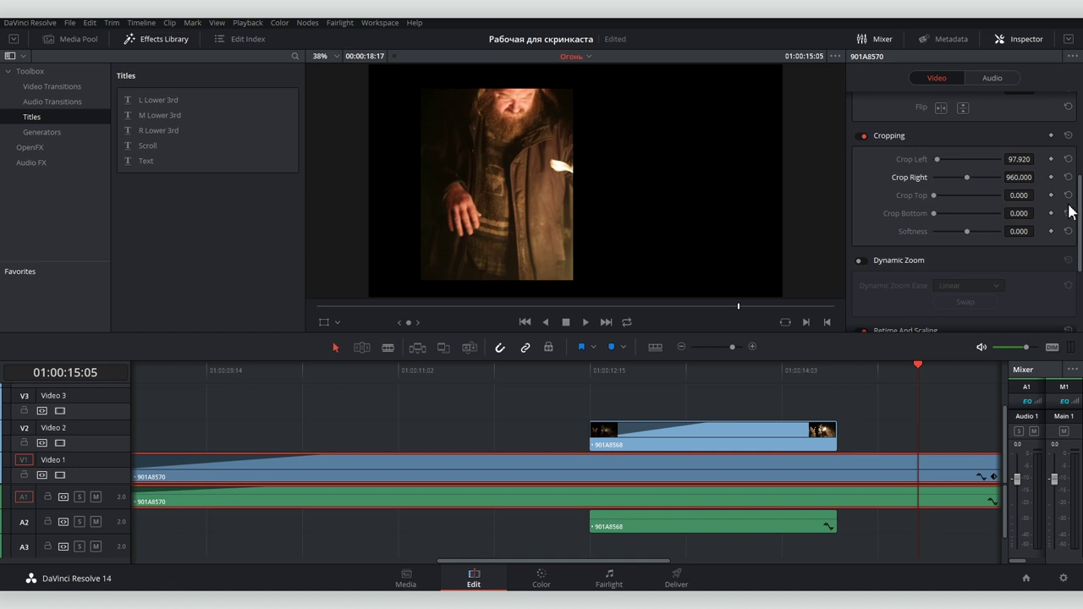
left_click_drag(1078, 207, 1078, 267)
- Try Lens Correction, dismiss the Studio limitation notice, and turn lens correction back off
left_click(978, 318)
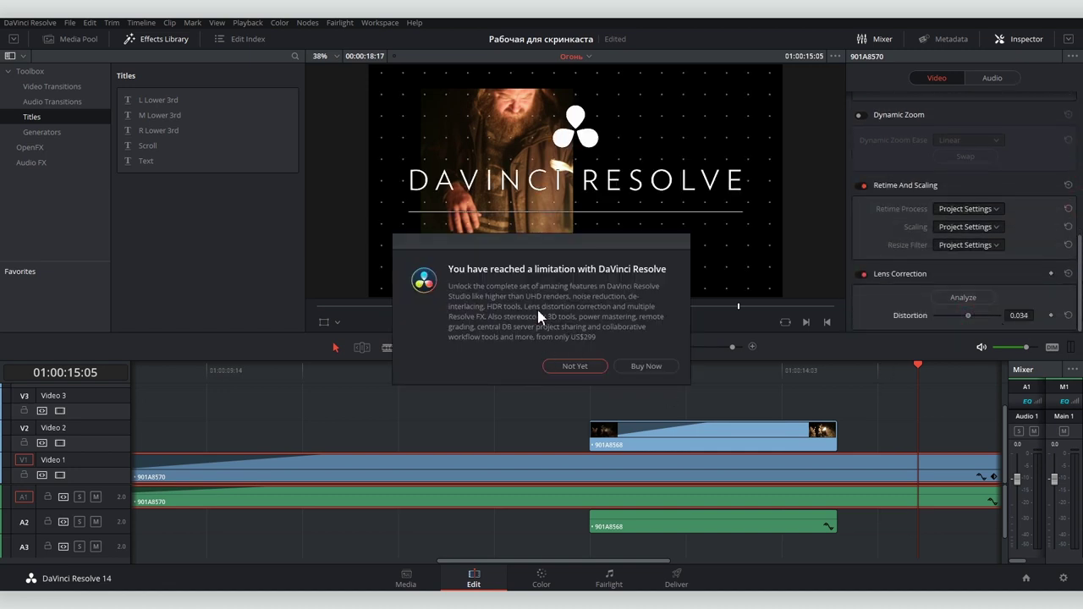
left_click(575, 366)
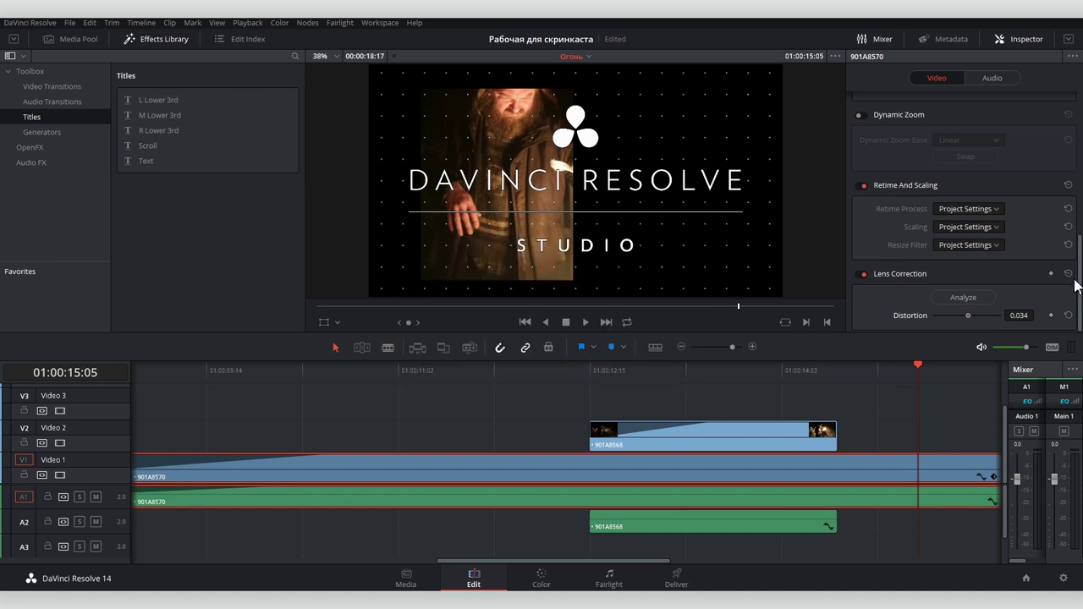
left_click(860, 273)
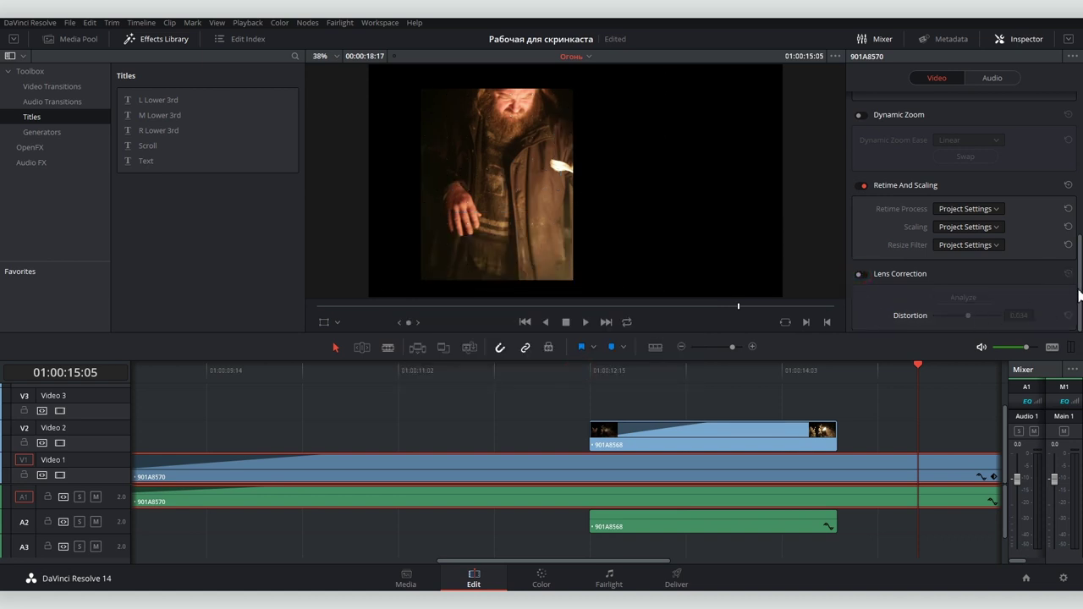
scroll(1079, 295, "up", 10)
- Drag the Directional Blur OpenFX filter from the Effects Library onto clip 901A8570
left_click(9, 73)
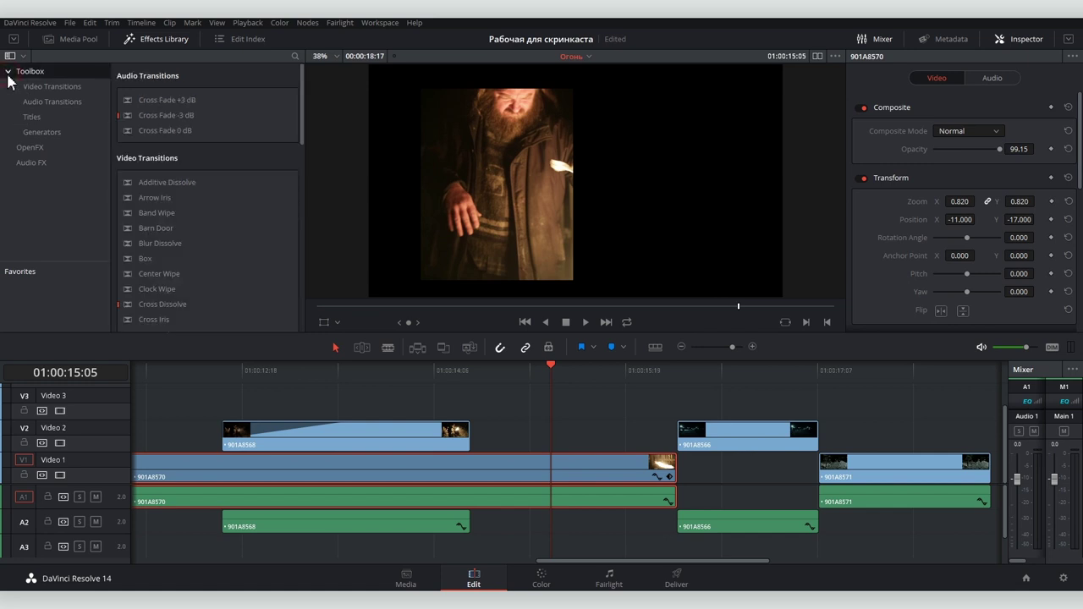
left_click(75, 40)
left_click(147, 44)
left_click(31, 147)
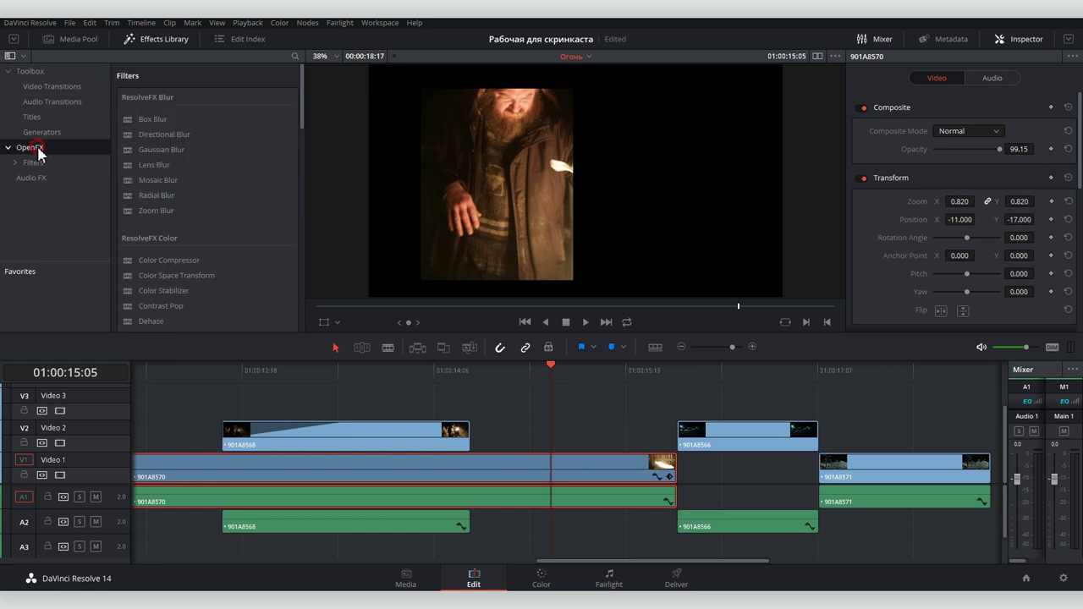
scroll(249, 166, "down", 5)
scroll(249, 166, "down", 5)
scroll(249, 166, "down", 5)
scroll(248, 168, "up", 5)
scroll(247, 168, "up", 5)
scroll(247, 168, "up", 5)
left_click_drag(161, 135, 553, 458)
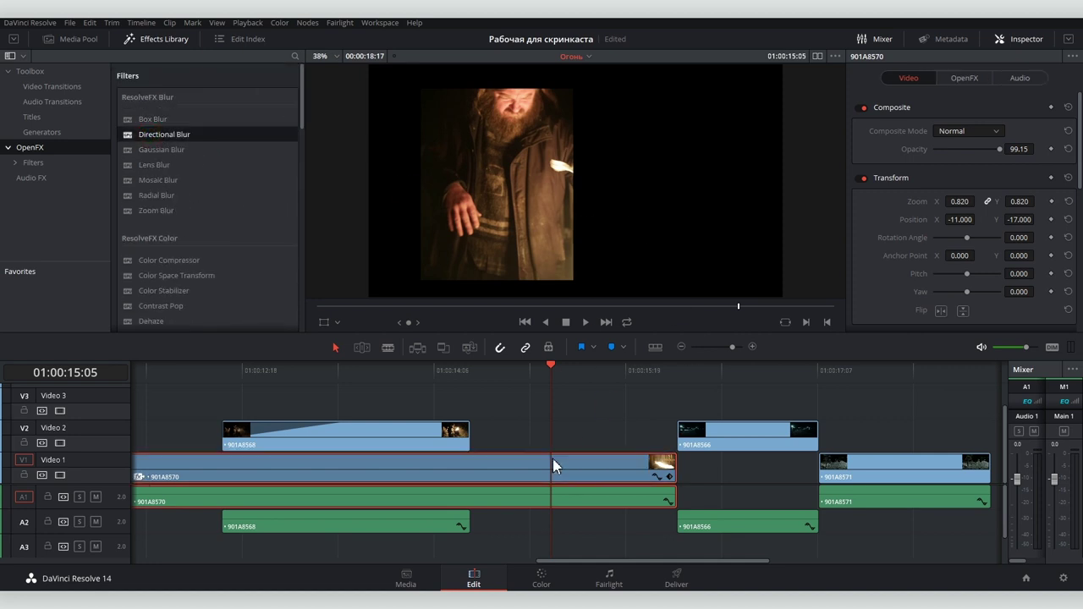
- Set Directional Blur strength 0.426 and angle 106.7, then switch the effect off
left_click(964, 78)
mouse_move(969, 137)
left_mouse_down()
mouse_move(981, 137)
mouse_move(1016, 197)
mouse_move(992, 195)
left_mouse_up()
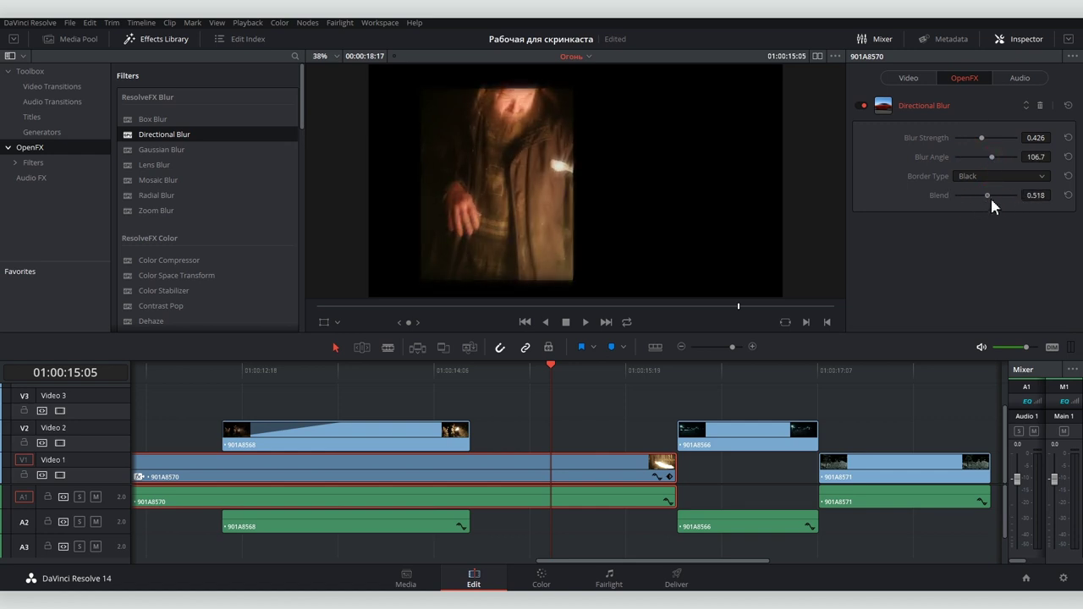
left_click(860, 107)
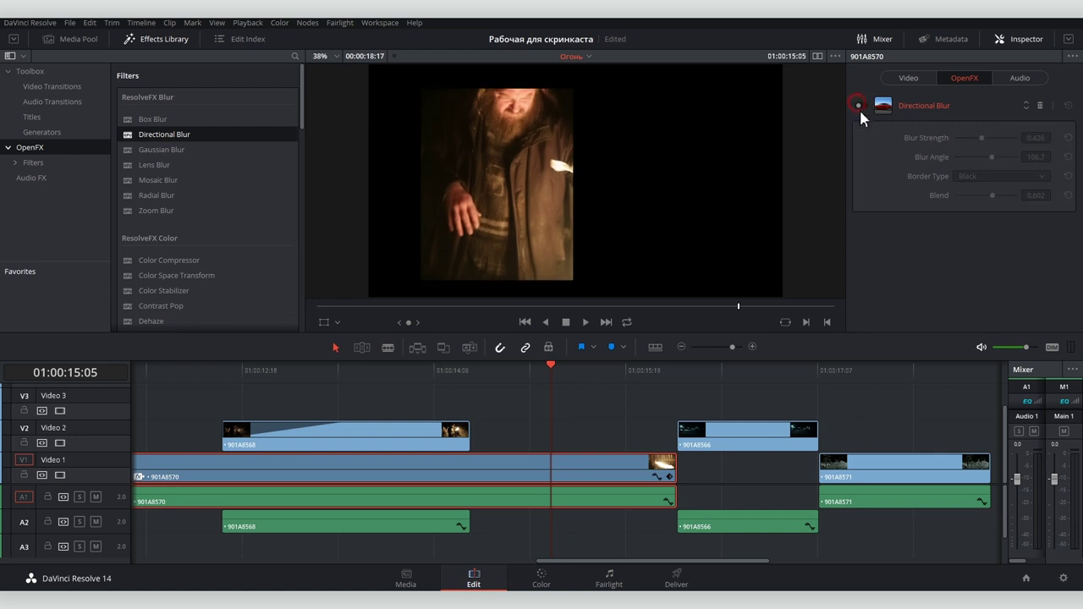
left_click(898, 77)
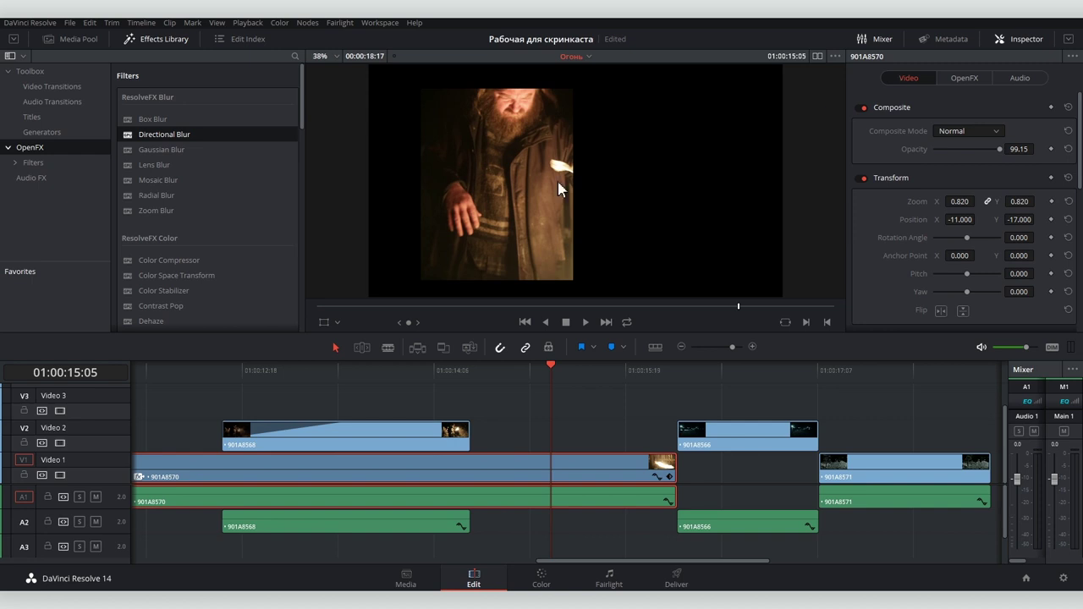
- Trial-split clip 901A8570 with the Blade, slide the right part to X 853, and preview it
mouse_move(959, 219)
left_mouse_down()
mouse_move(999, 219)
mouse_move(959, 220)
left_mouse_up()
left_click(388, 347)
left_click(554, 473)
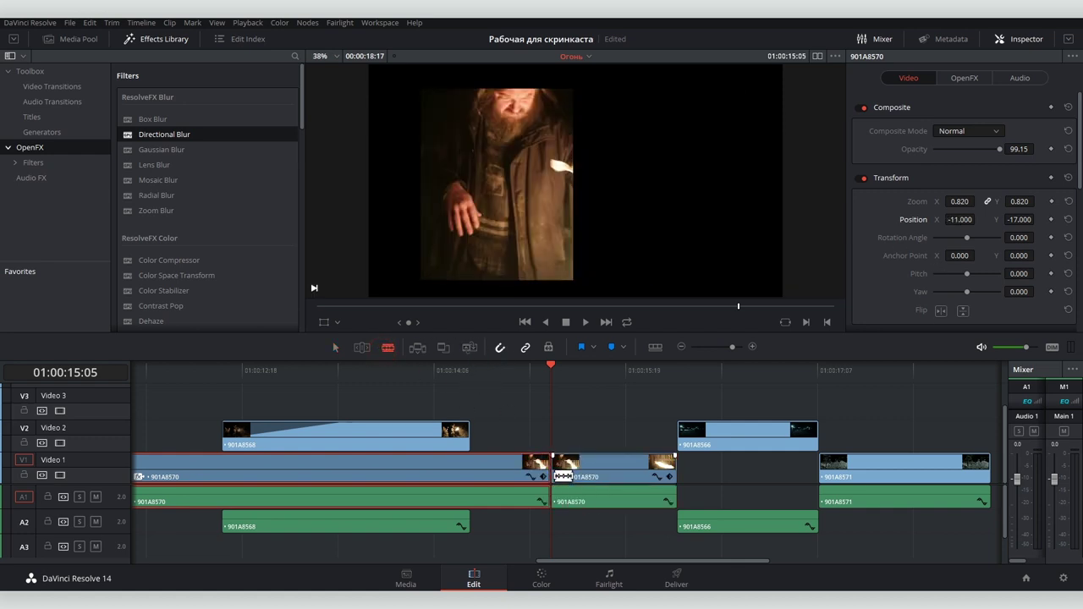
left_click(335, 347)
left_click(601, 469)
left_click_drag(959, 220, 975, 219)
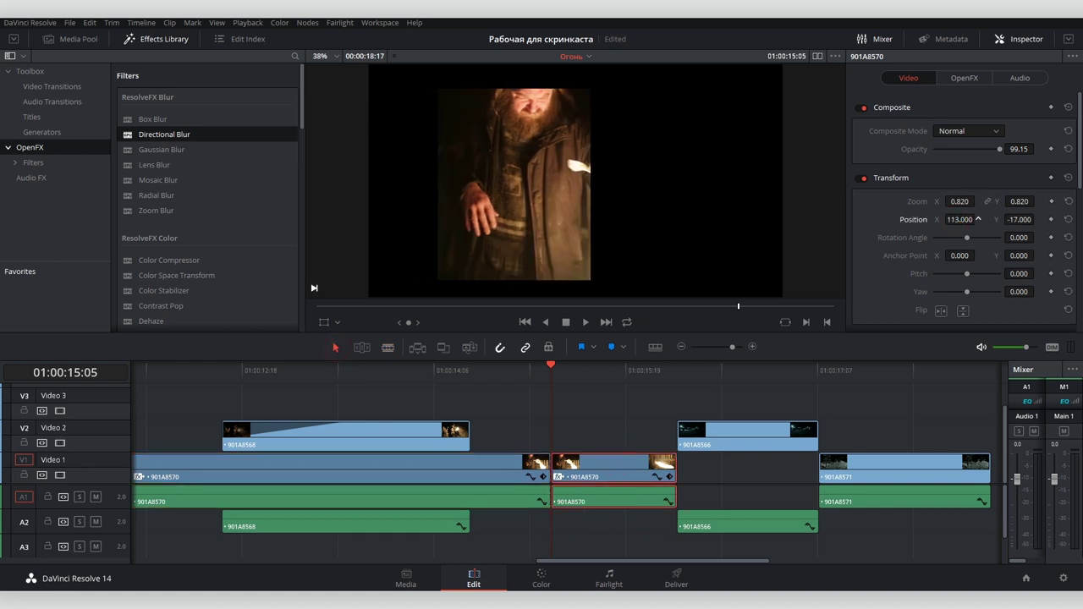
left_click(524, 372)
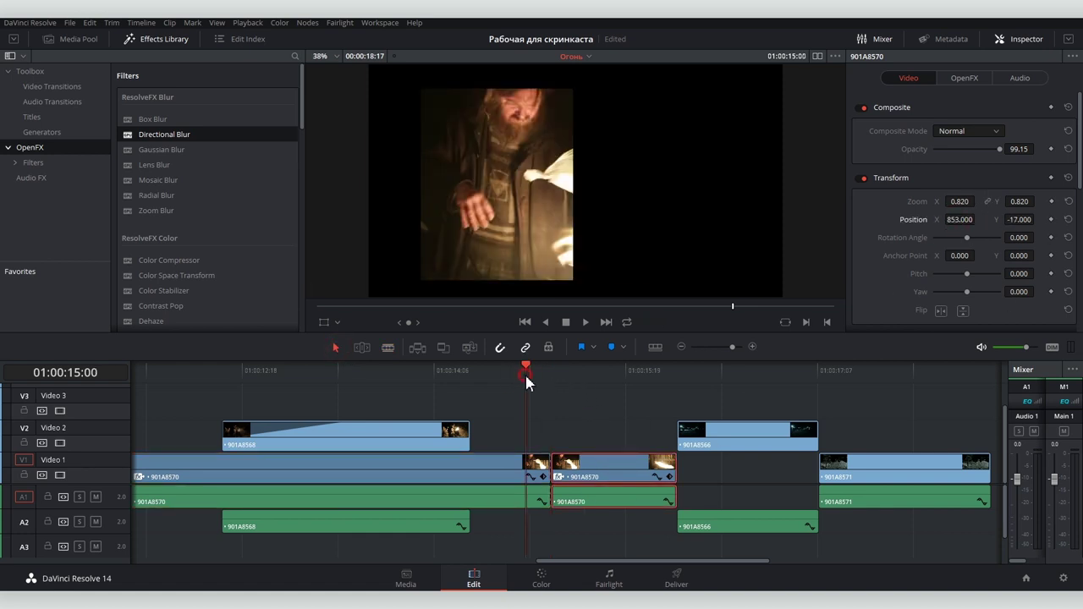
key("space")
left_click(522, 373)
key("space")
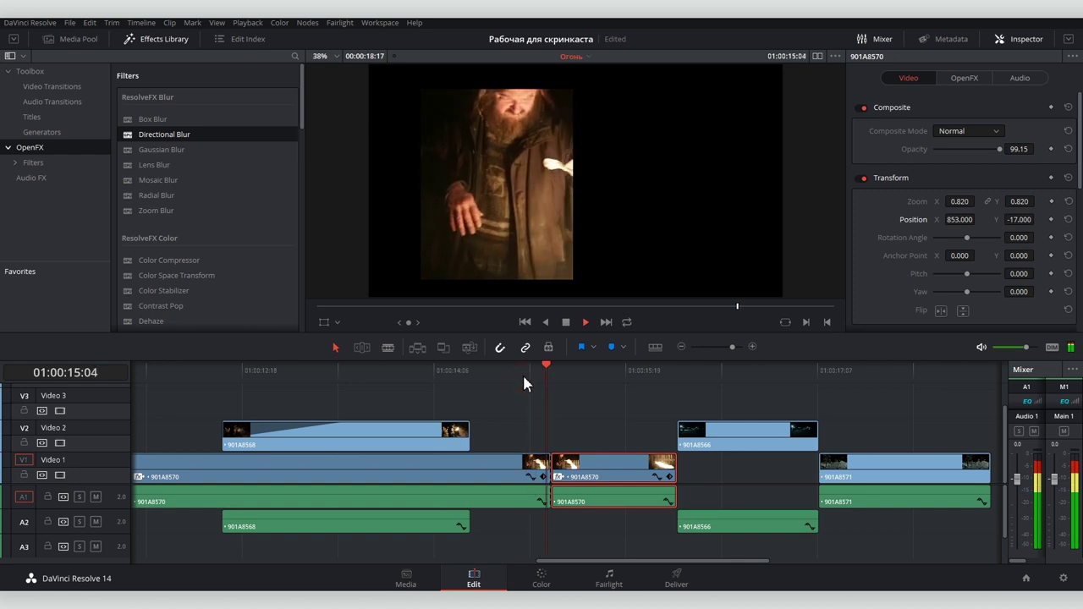
- Undo the split and slide, put the playhead at 01:00:15:03, and select clip 901A8570
key("ctrl+z")
key("ctrl+z")
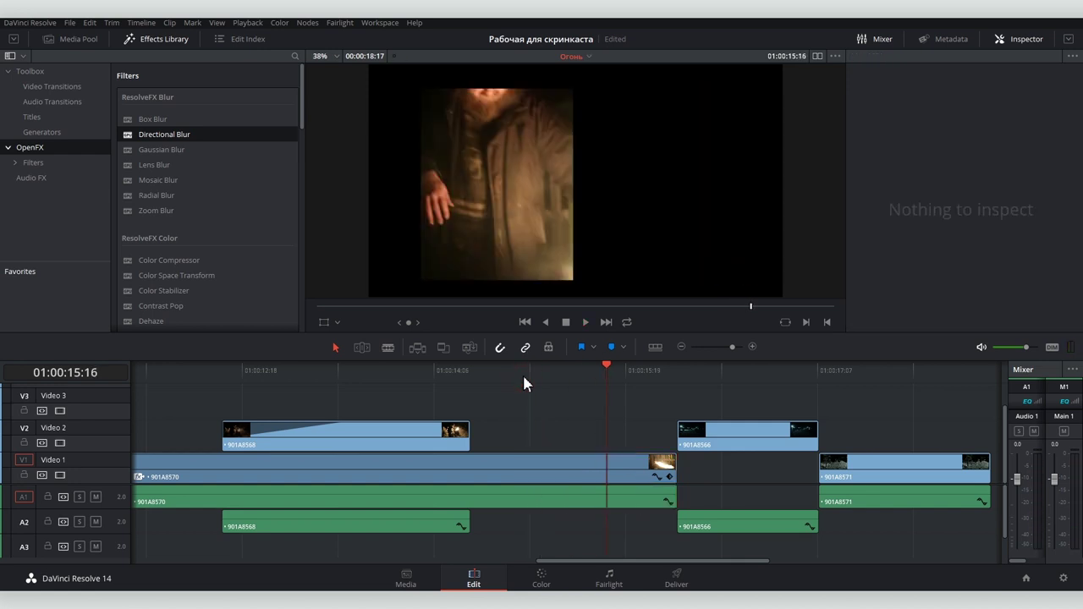
left_click(531, 383)
left_click(542, 374)
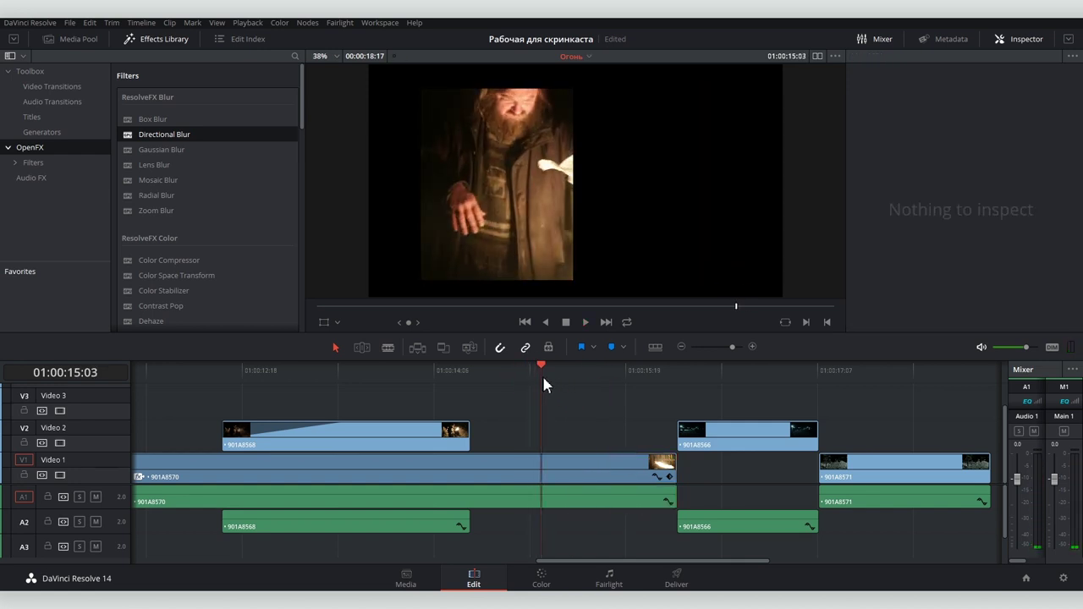
left_click(564, 463)
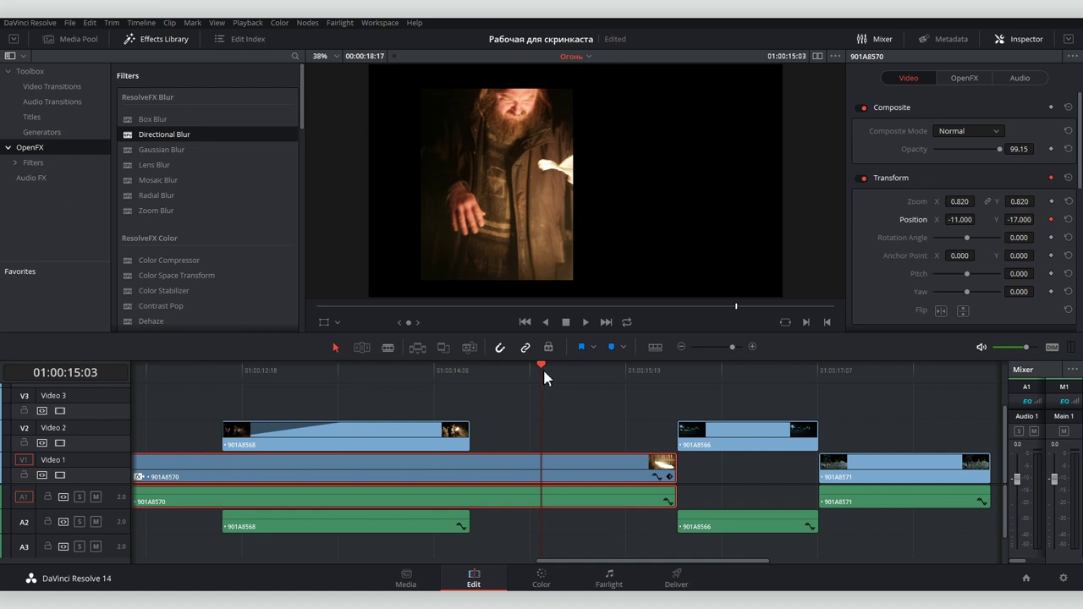
- At 01:00:15:15, slide the image to Position X 886 and preview the motion
left_click_drag(546, 369, 600, 367)
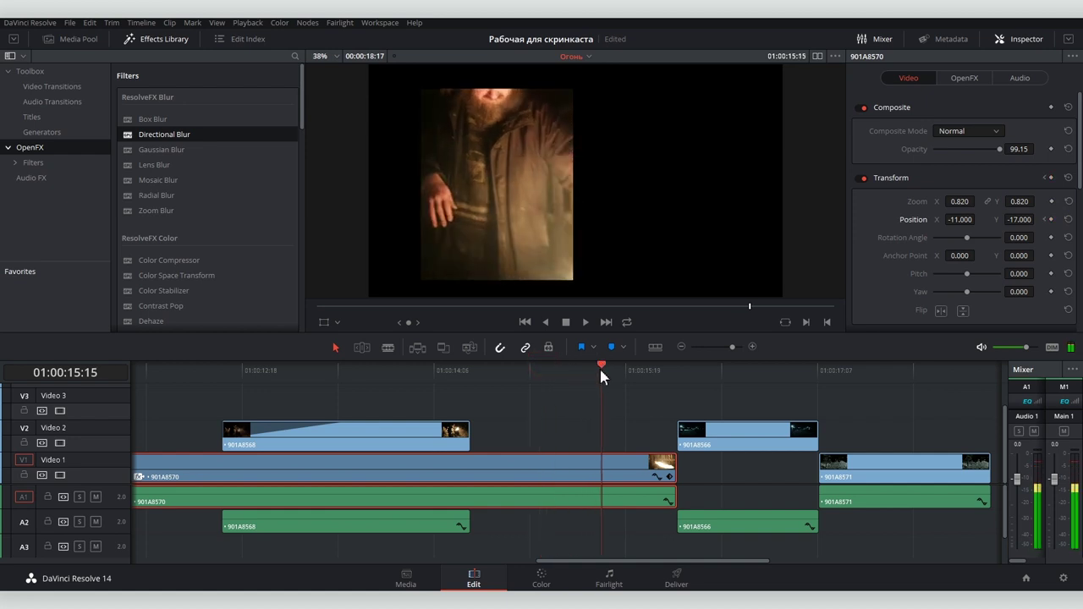
left_click_drag(959, 219, 583, 362)
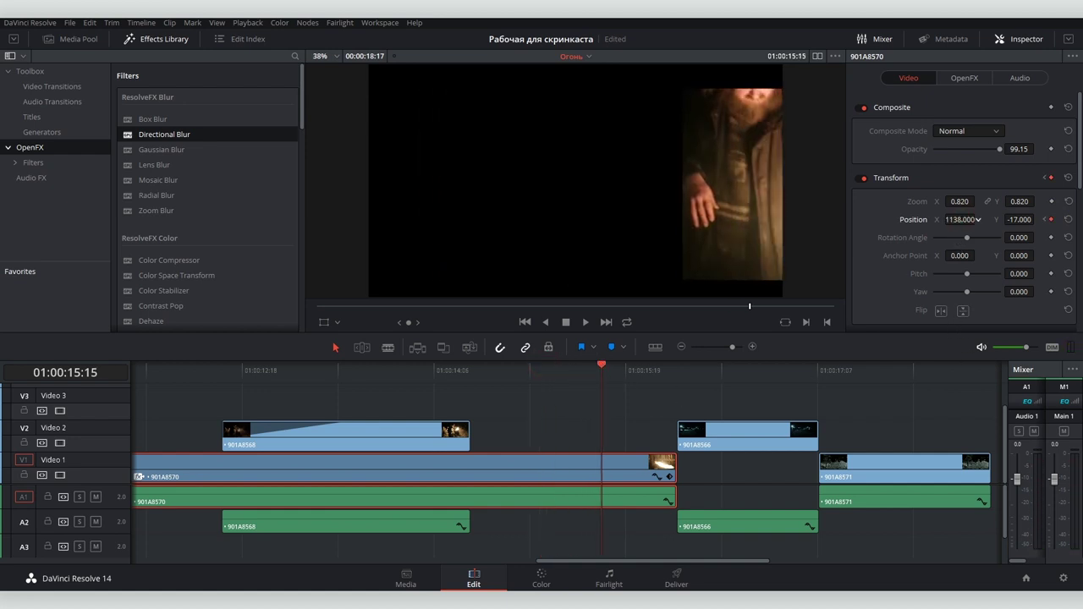
left_click(540, 373)
key("space")
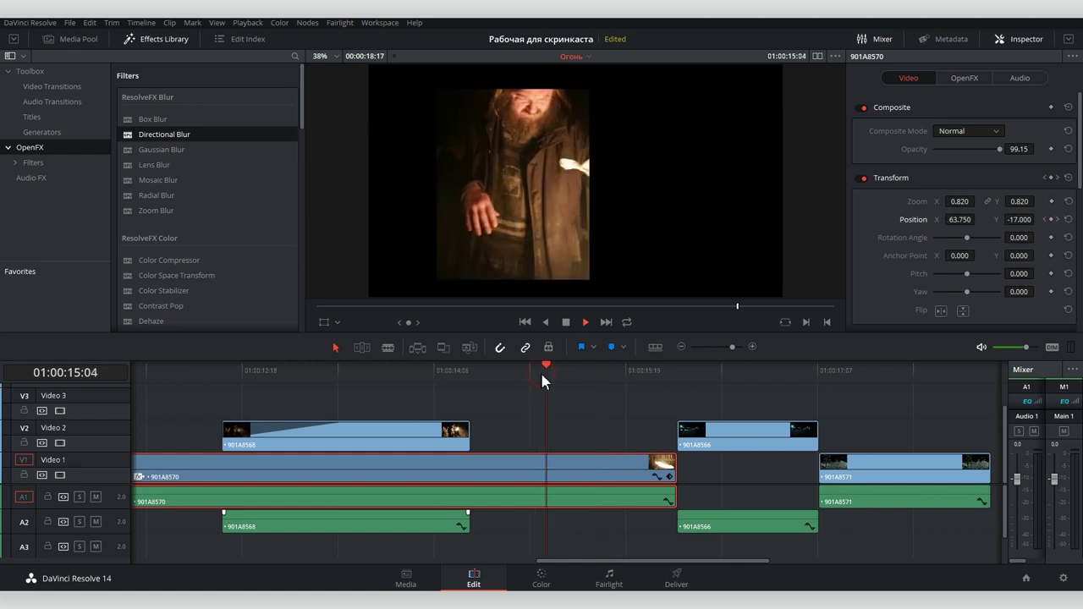
left_click(517, 372)
left_click(481, 371)
key("space")
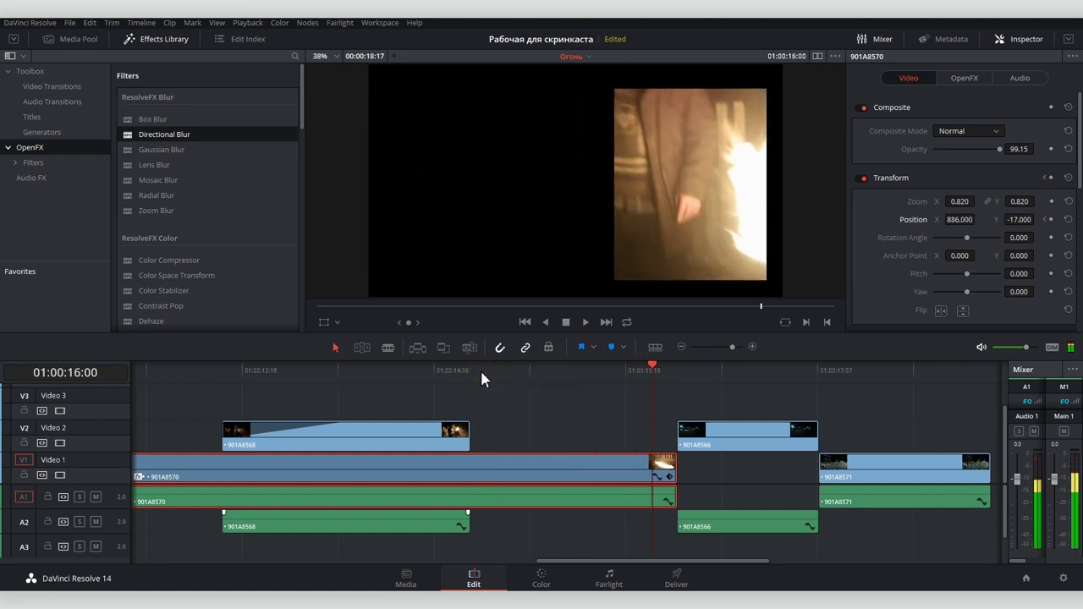
- Show the clip's keyframes and drag the Position keyframes to retime the slide, previewing each change
left_click(671, 478)
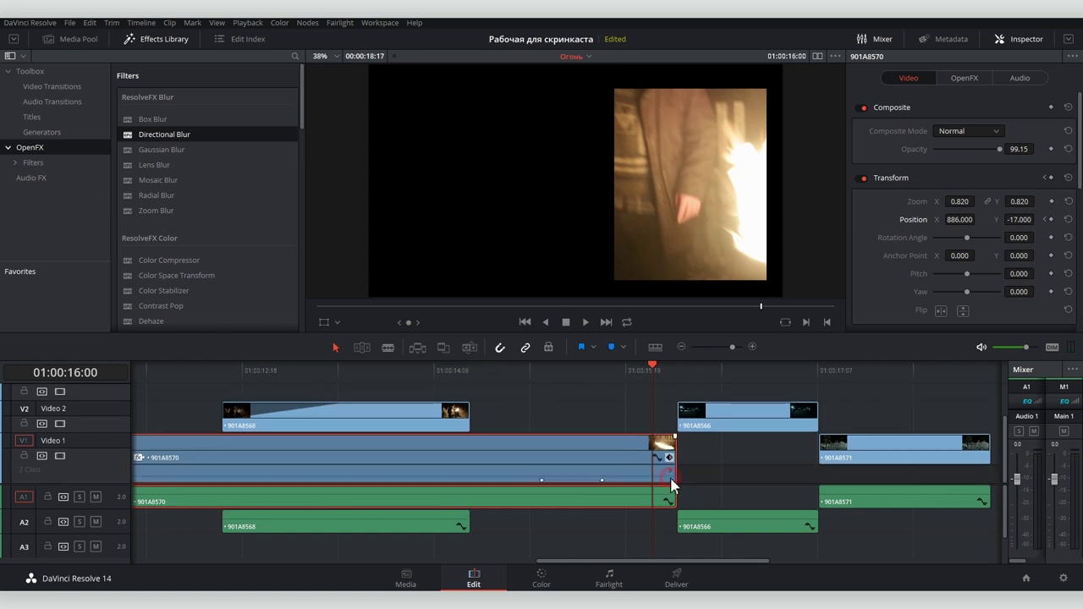
left_click_drag(602, 481, 557, 489)
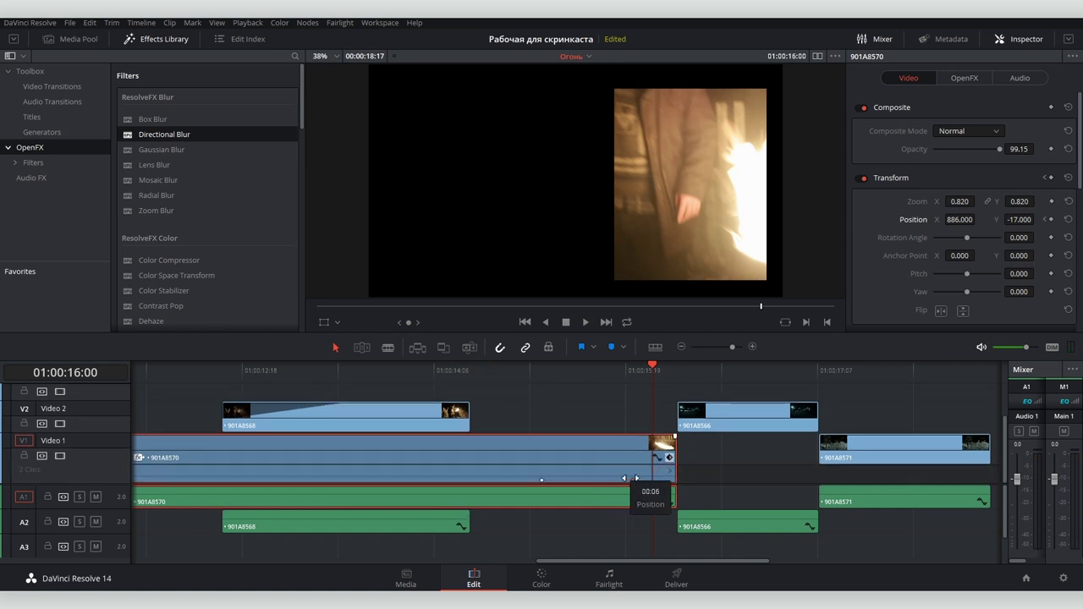
left_click(516, 370)
key("space")
left_click_drag(542, 480, 491, 480)
left_click_drag(562, 480, 632, 480)
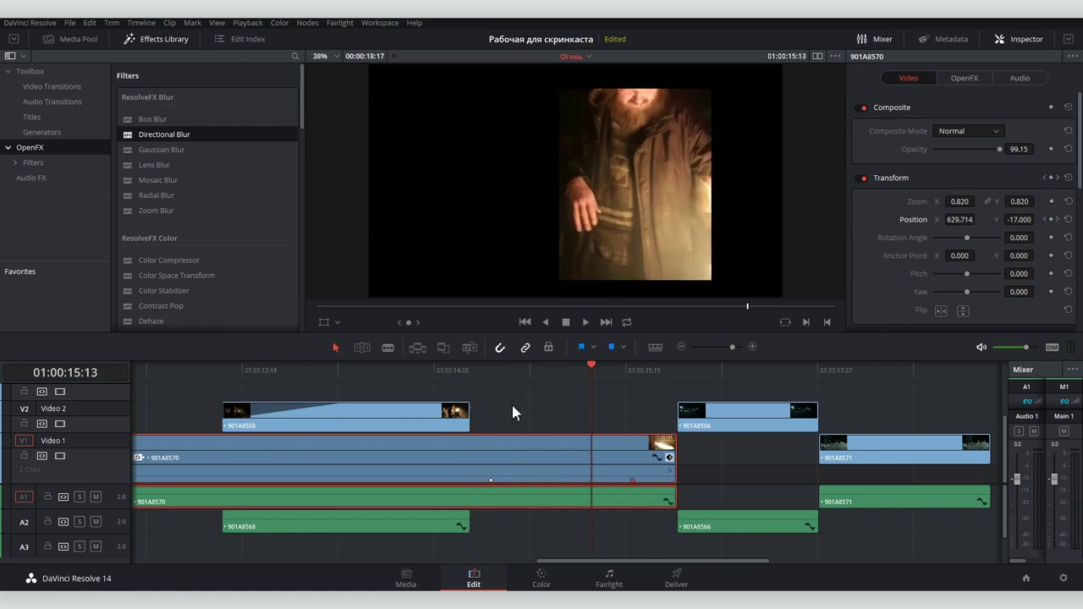
left_click(479, 387)
key("space")
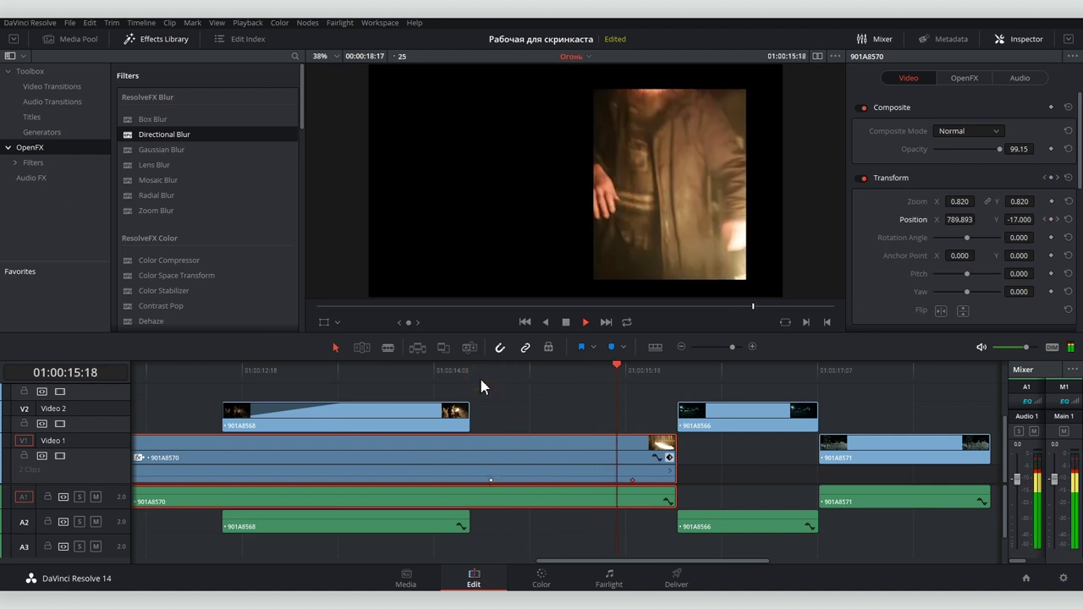
key("space")
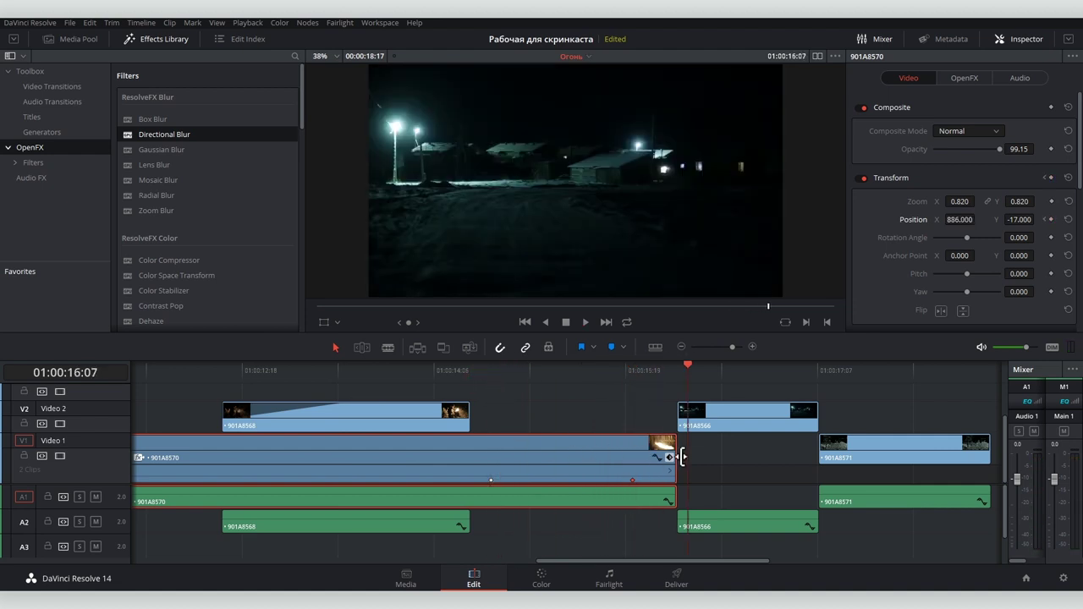
- Open the clip's Curve Editor, make it taller, and select the Opacity curve
left_click(669, 458)
left_click(673, 478)
left_click(672, 468)
left_click(671, 476)
left_click(657, 458)
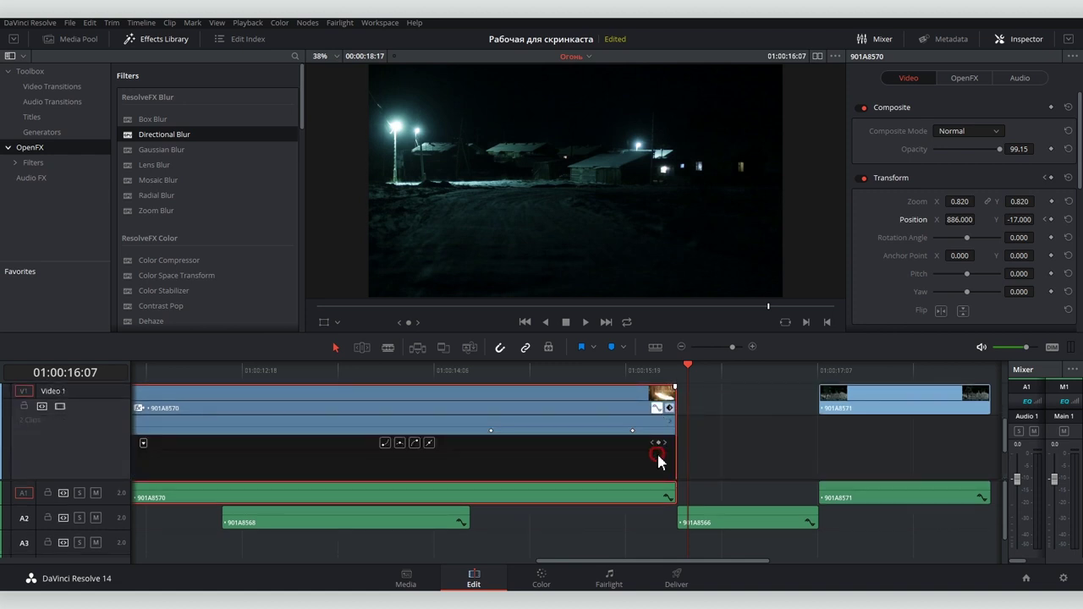
left_click(144, 443)
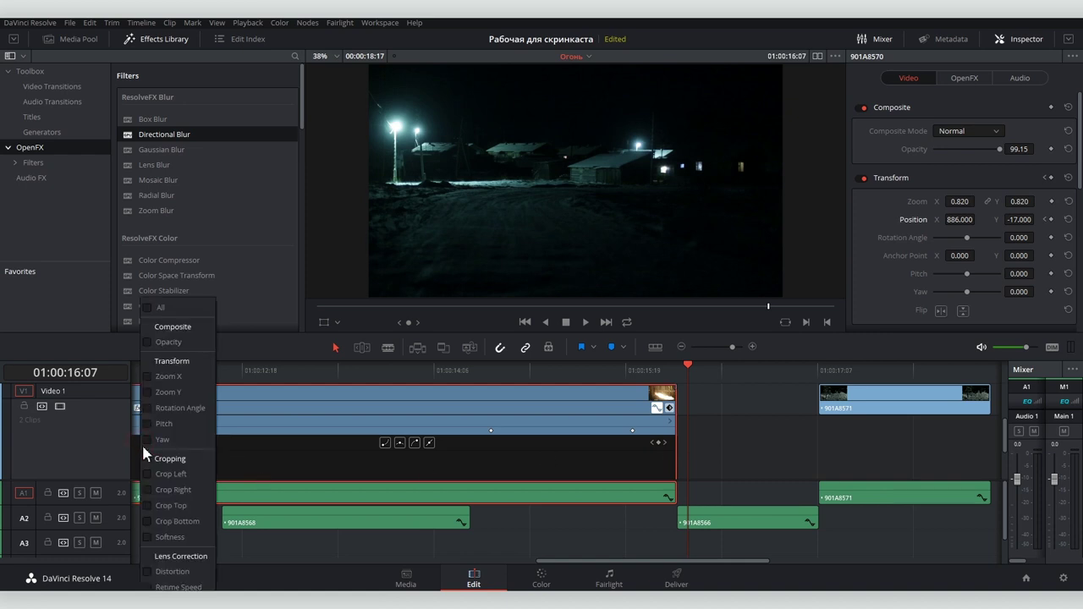
left_click(301, 455)
left_click_drag(374, 481, 375, 541)
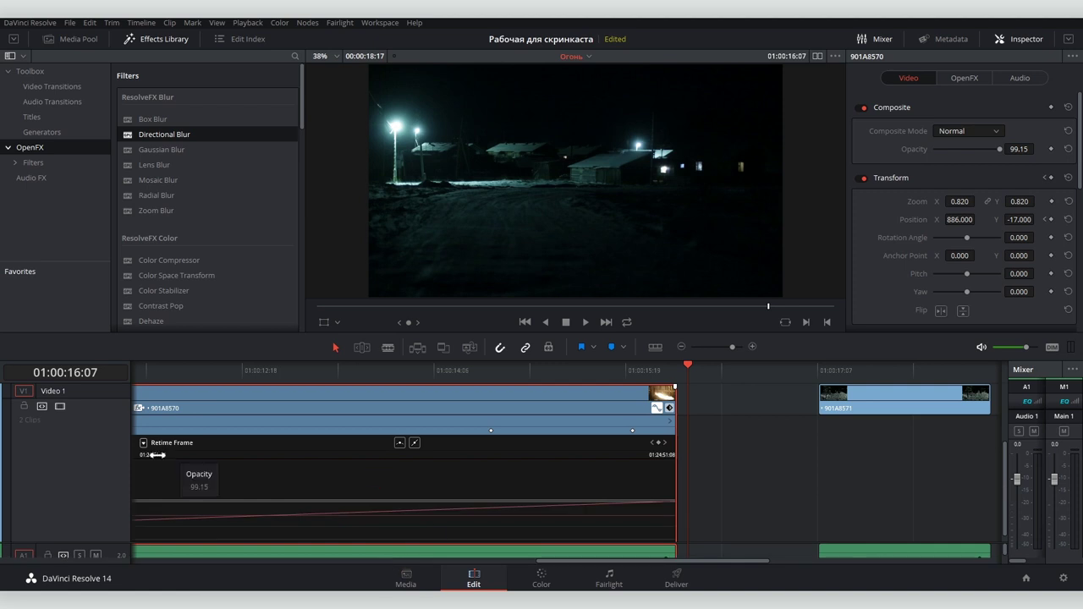
left_click(144, 443)
left_click(178, 340)
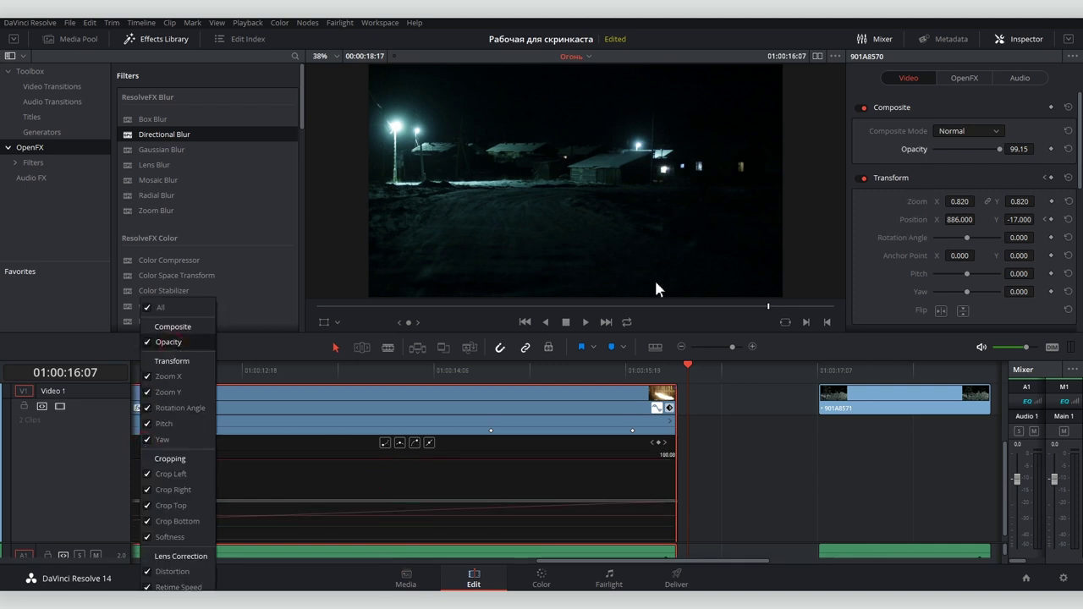
- Set opacity to 28.81, add a 100 keyframe at the clip's end, and ease it into a steep curve
mouse_move(962, 143)
left_mouse_down()
mouse_move(950, 150)
mouse_move(1000, 149)
left_mouse_up()
left_click(437, 378)
left_click(585, 380)
left_click(647, 380)
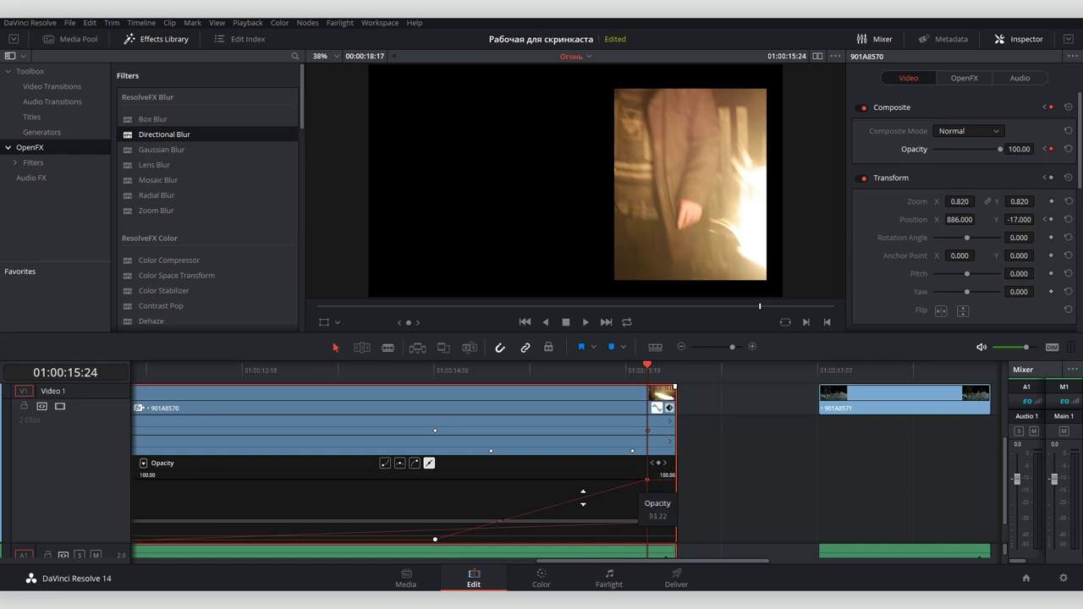
left_click(414, 463)
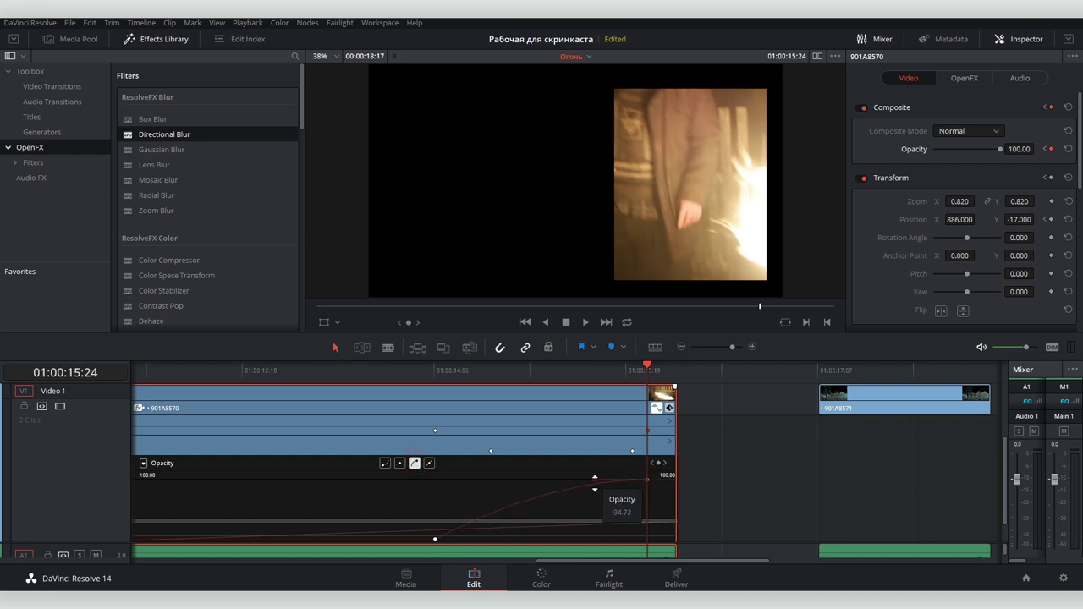
left_click_drag(523, 505, 623, 497)
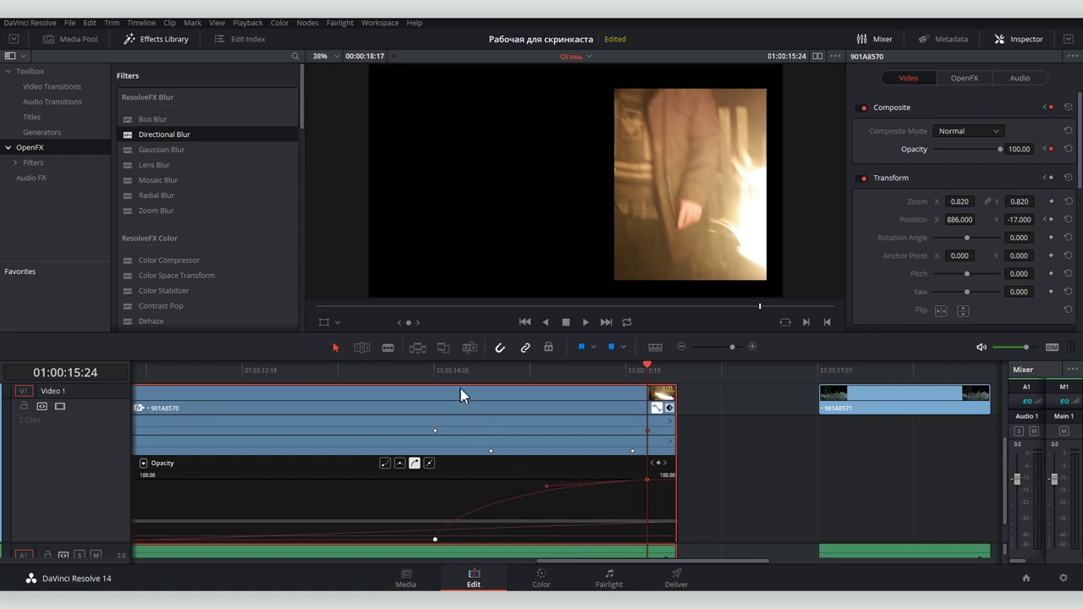
- Play back the opacity fade-up twice to check it
left_click(434, 373)
key("space")
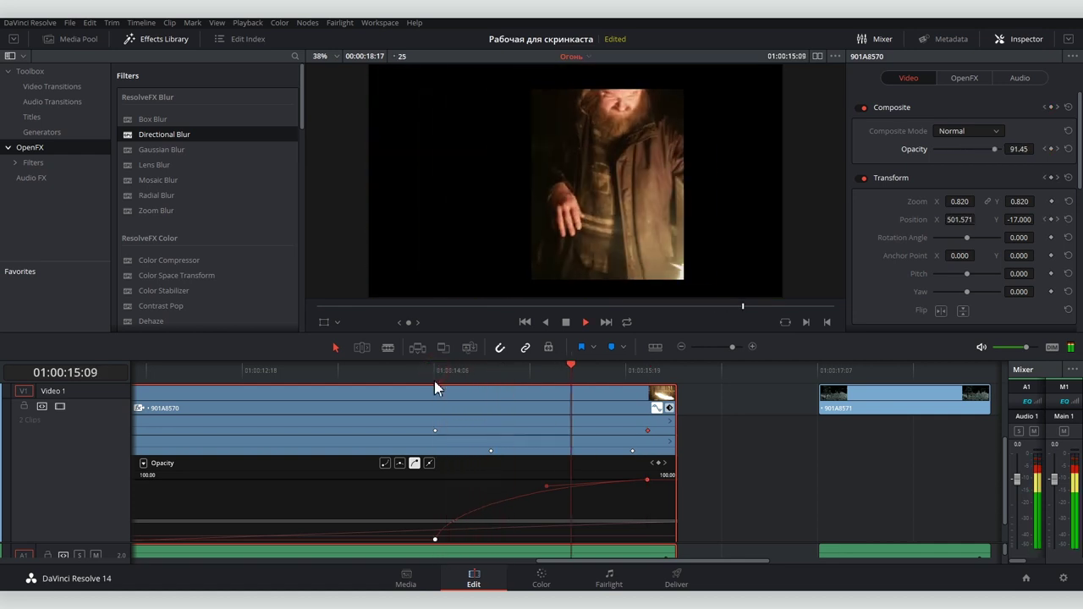
key("space")
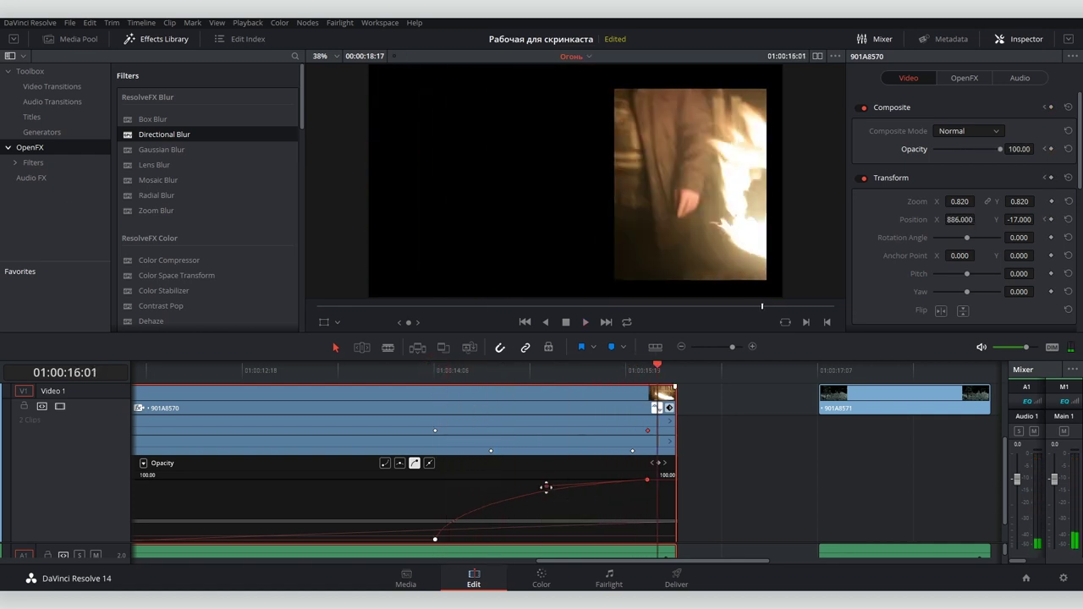
left_click(413, 373)
key("space")
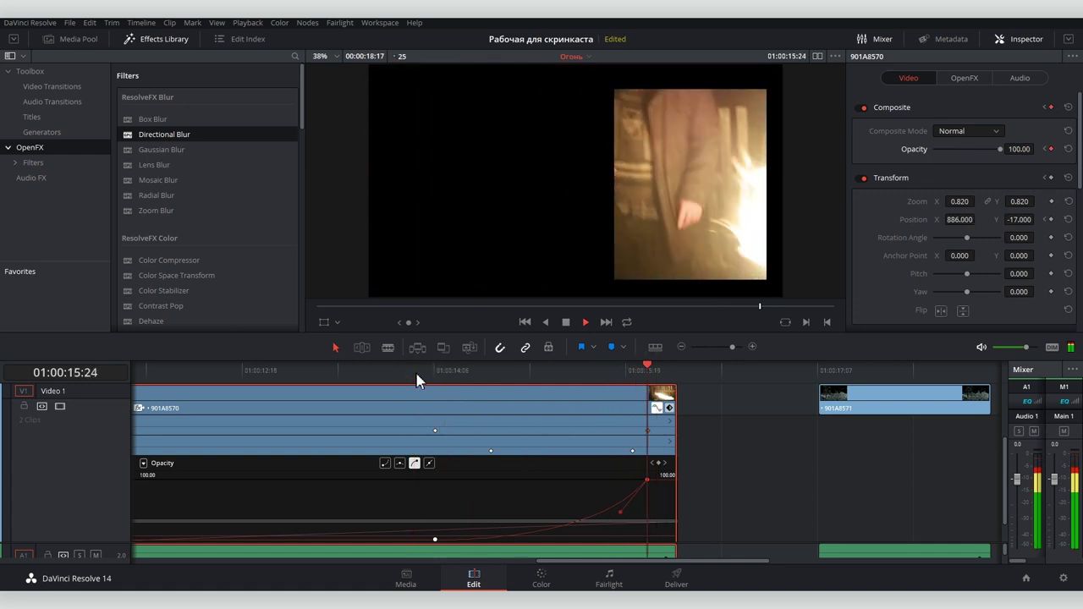
key("space")
- Add Audio 1 volume keyframes at 14:10 and 15:09, pull the last one down, and collapse the curve
scroll(701, 496, "down", 1)
left_click(702, 497)
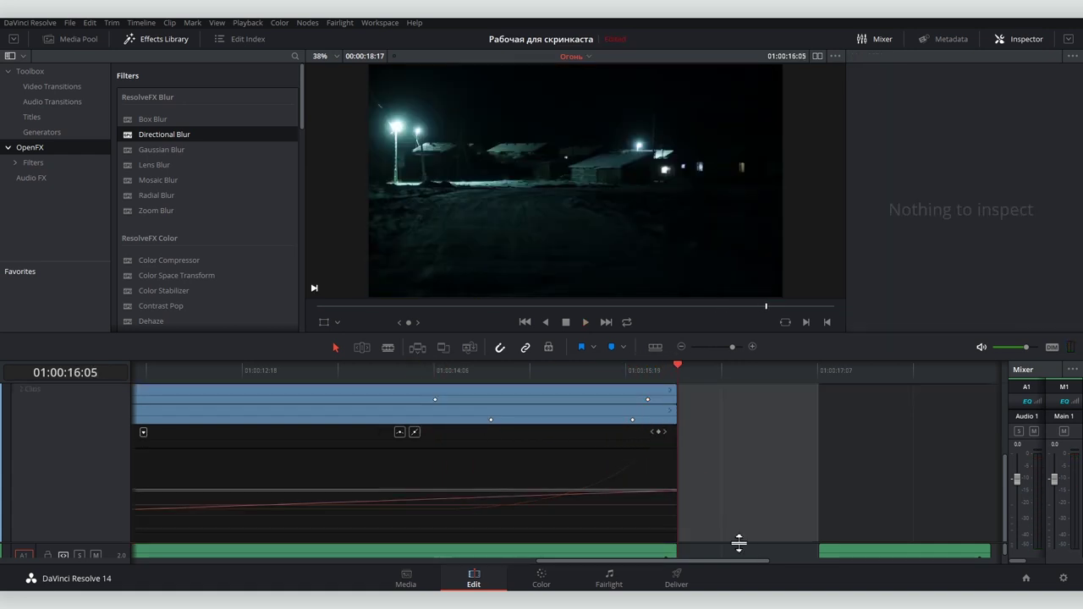
scroll(127, 525, "down", 3)
left_click(670, 471)
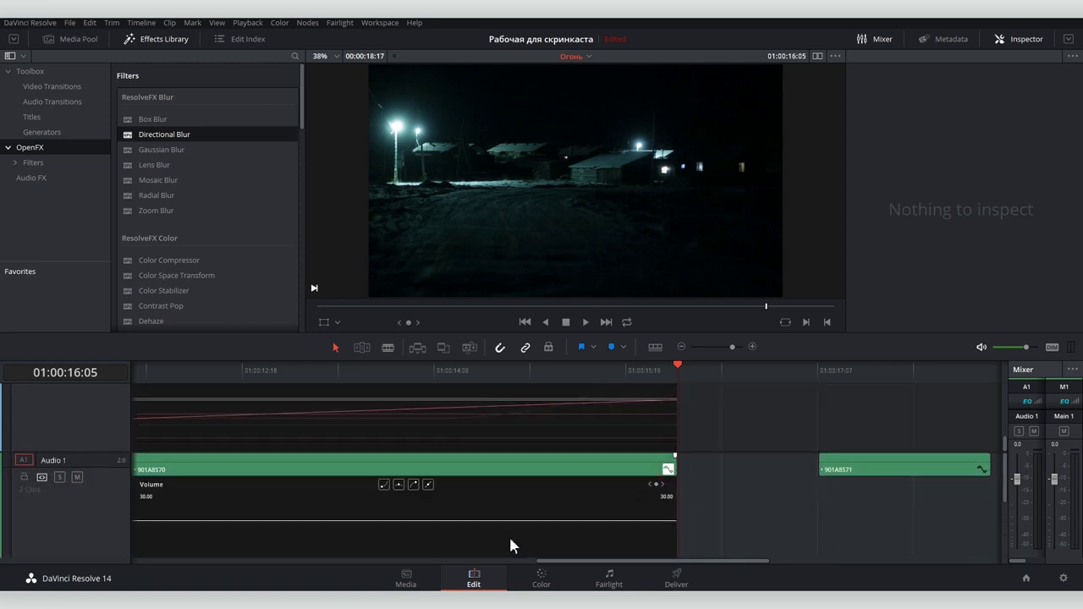
left_click(419, 370)
left_click(595, 447)
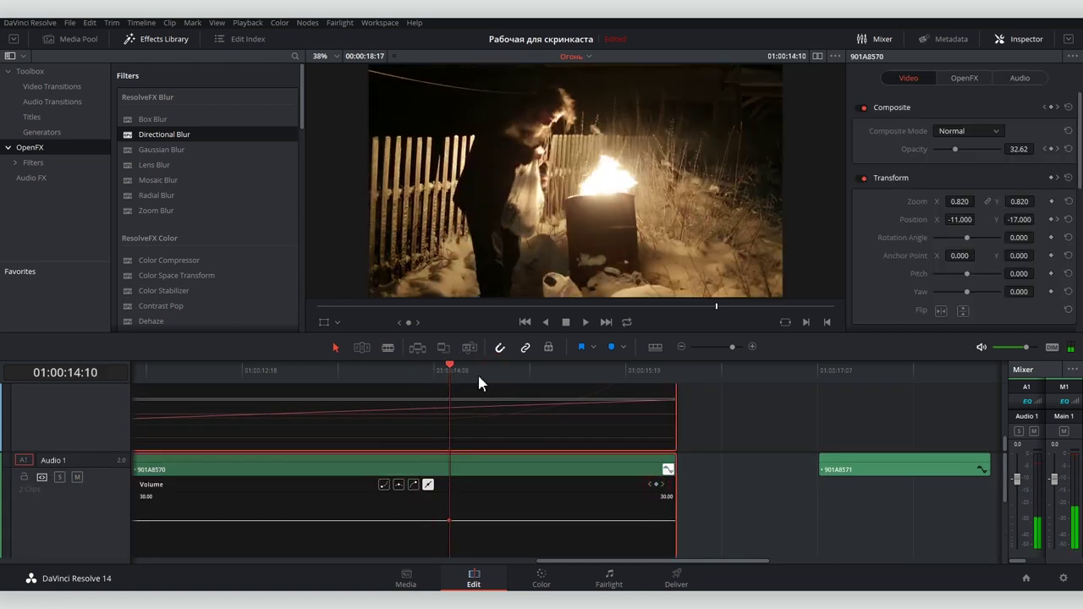
left_click(572, 371)
left_click(656, 485)
mouse_move(571, 520)
left_mouse_down()
mouse_move(576, 541)
mouse_move(534, 512)
left_mouse_up()
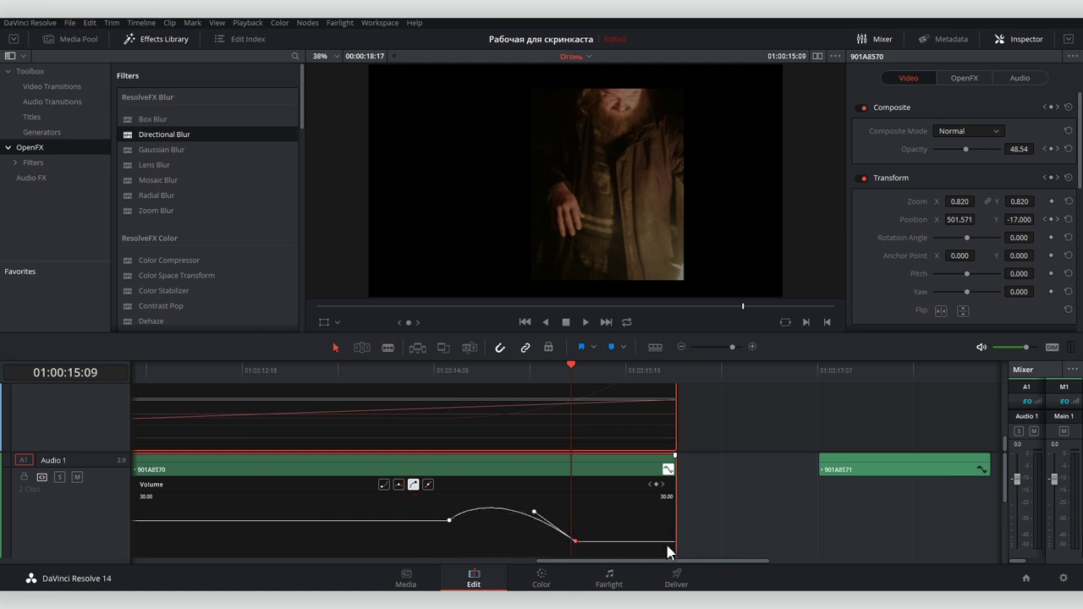
left_click(668, 469)
scroll(658, 419, "up", 3)
scroll(652, 423, "up", 2)
- Add a Text title on a new track above the clips, reading 'Зима. Карелия.'
left_click(708, 371)
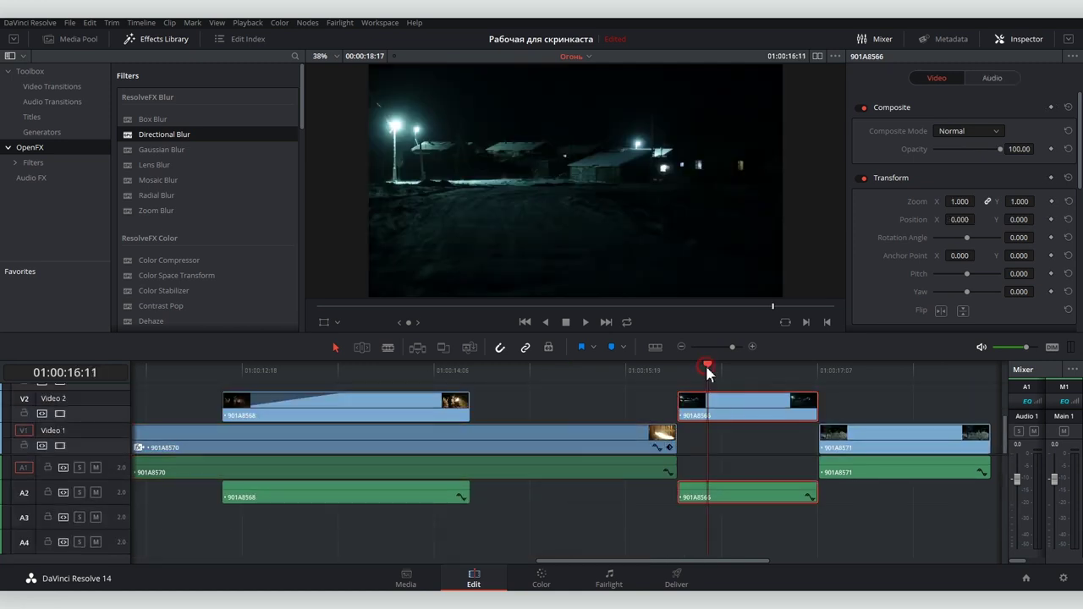
left_click(30, 118)
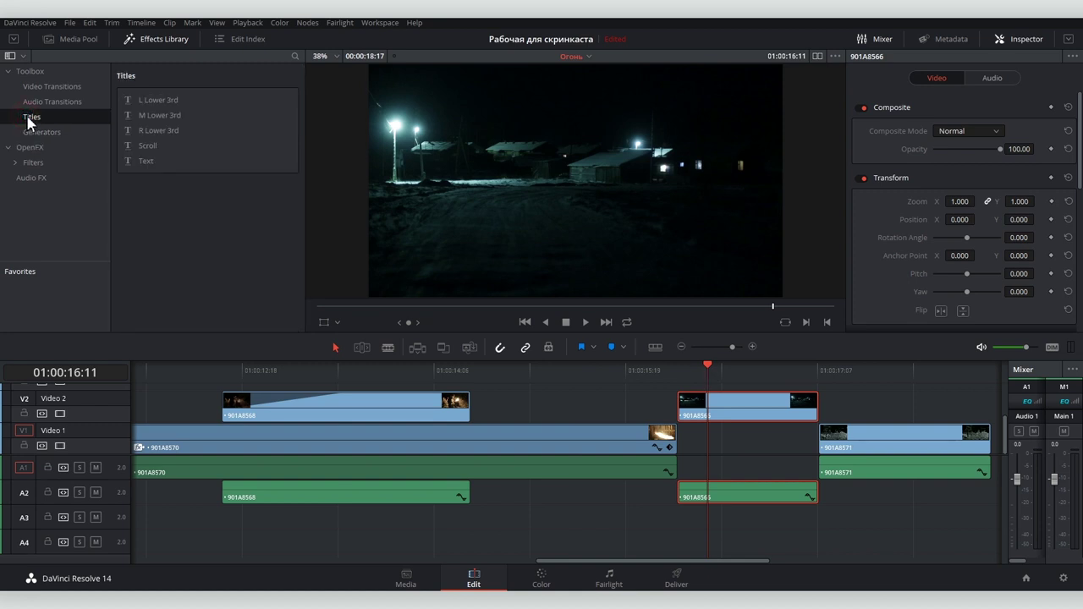
left_click_drag(151, 168, 711, 398)
left_click(729, 401)
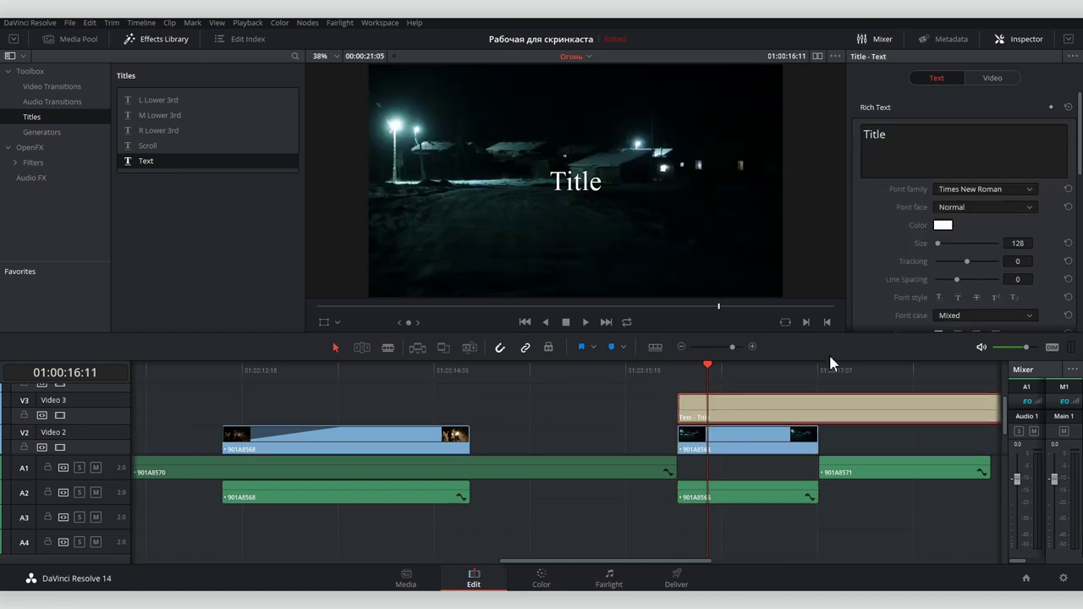
triple_click(913, 142)
type("Зима. Кар")
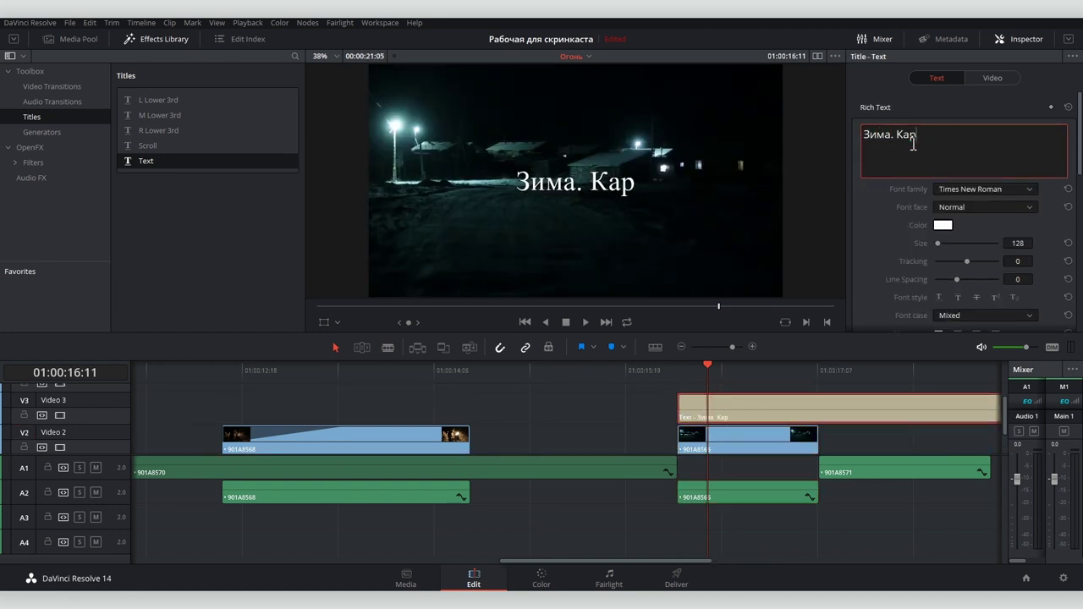
type("елия.")
- Set the title font to Segoe UI and choose a background colour behind it
left_click(1022, 192)
left_click(974, 228)
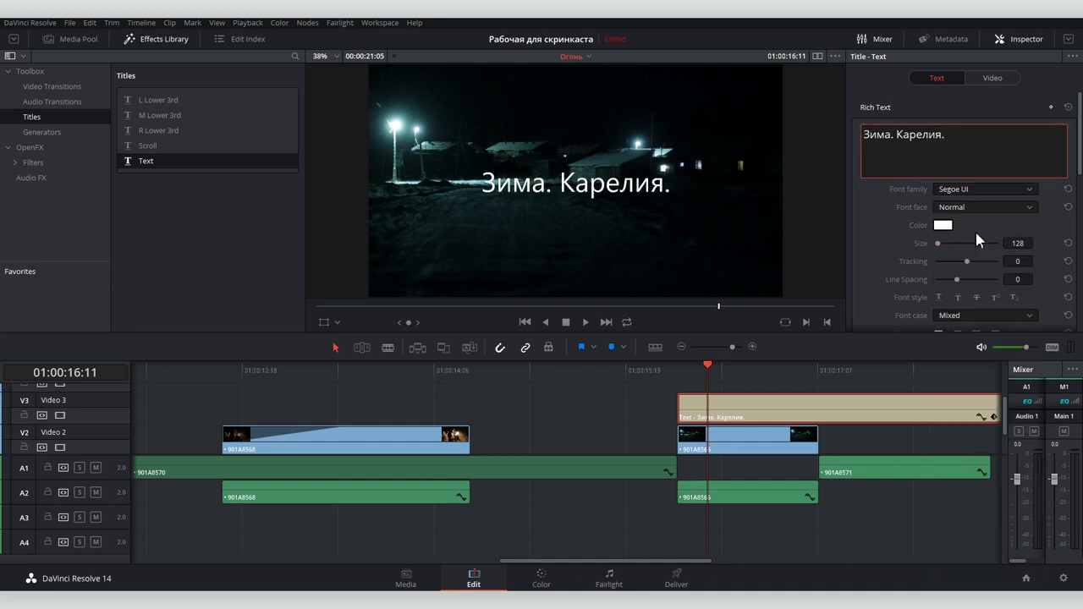
scroll(974, 229, "down", 2)
scroll(965, 233, "down", 4)
scroll(931, 228, "down", 5)
left_click(942, 224)
- Make the title's background box red and play back the rising title animation
mouse_move(934, 295)
left_mouse_down()
mouse_move(982, 261)
mouse_move(979, 333)
left_mouse_up()
scroll(914, 237, "up", 8)
left_click_drag(680, 370, 682, 376)
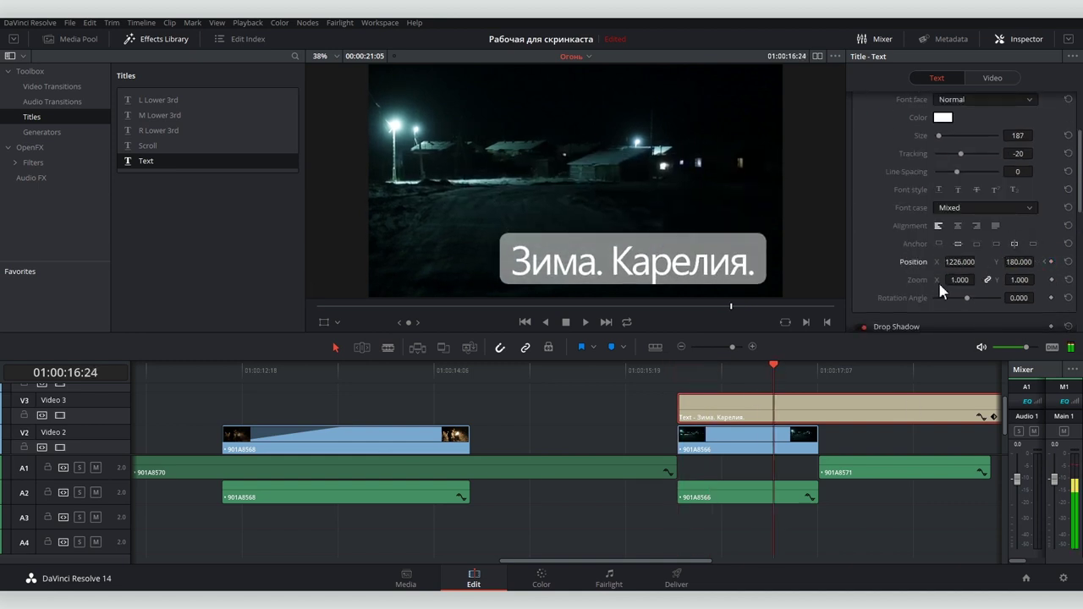
key("space")
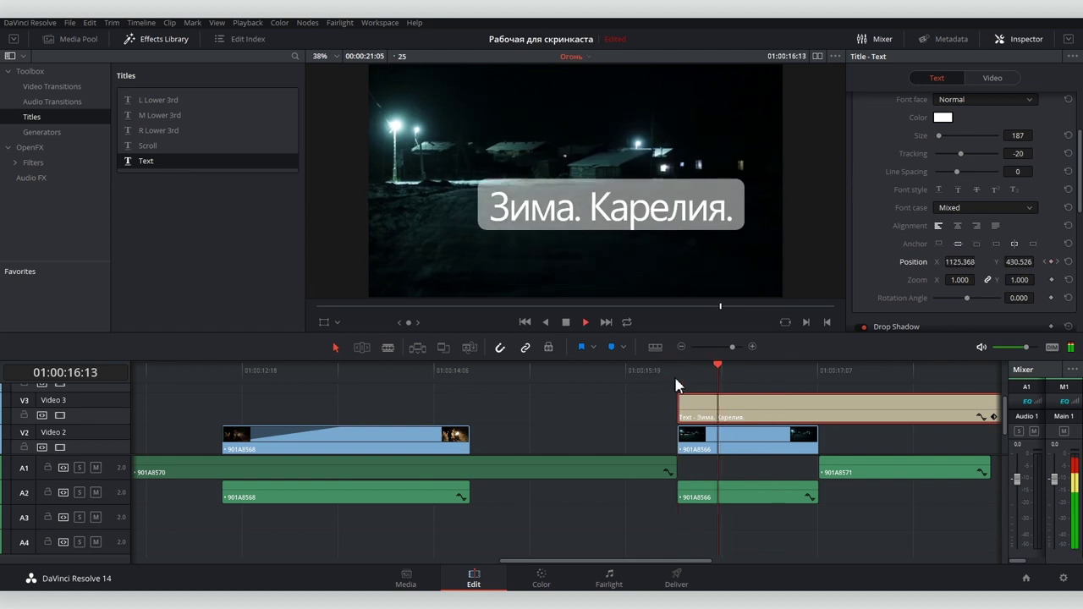
key("space")
- Shrink the red background to a thin bar (height 0.017) just under the text, Center Y -108
left_click(995, 417)
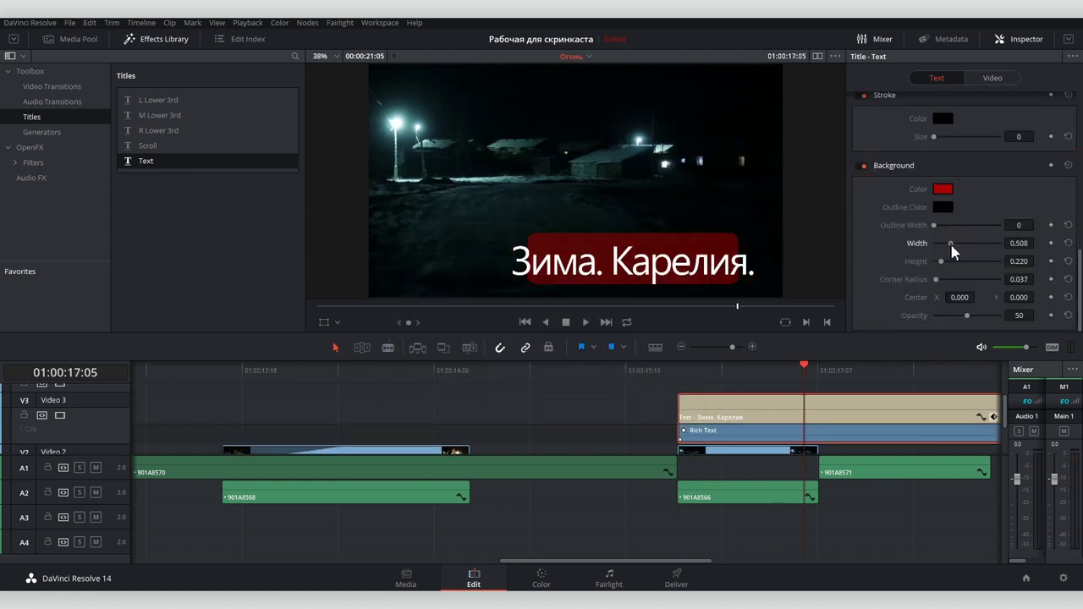
left_click_drag(941, 262, 932, 262)
left_click_drag(1038, 296, 997, 321)
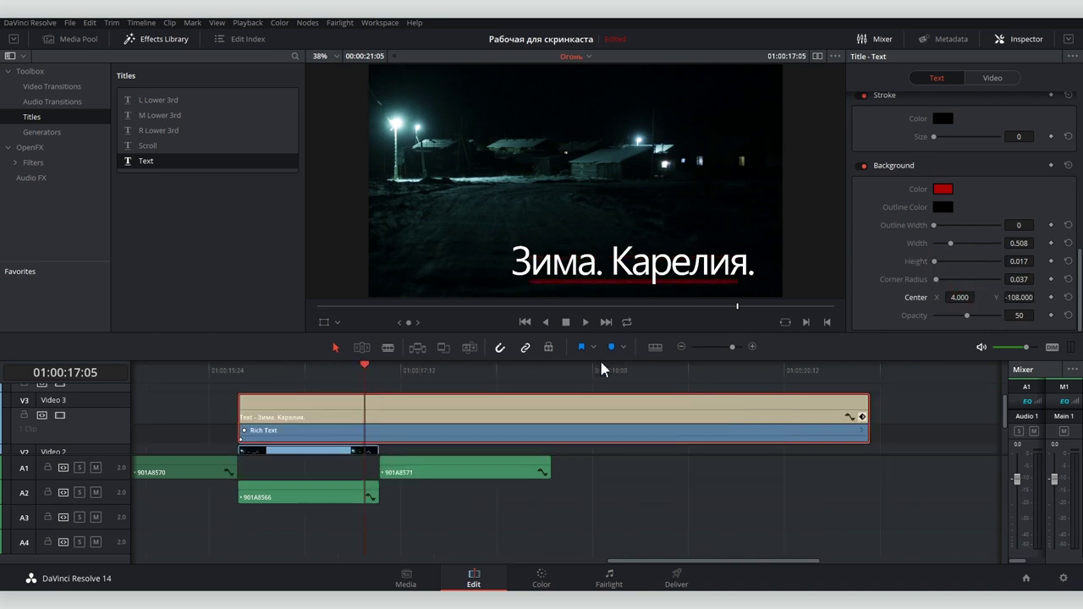
left_click(284, 440)
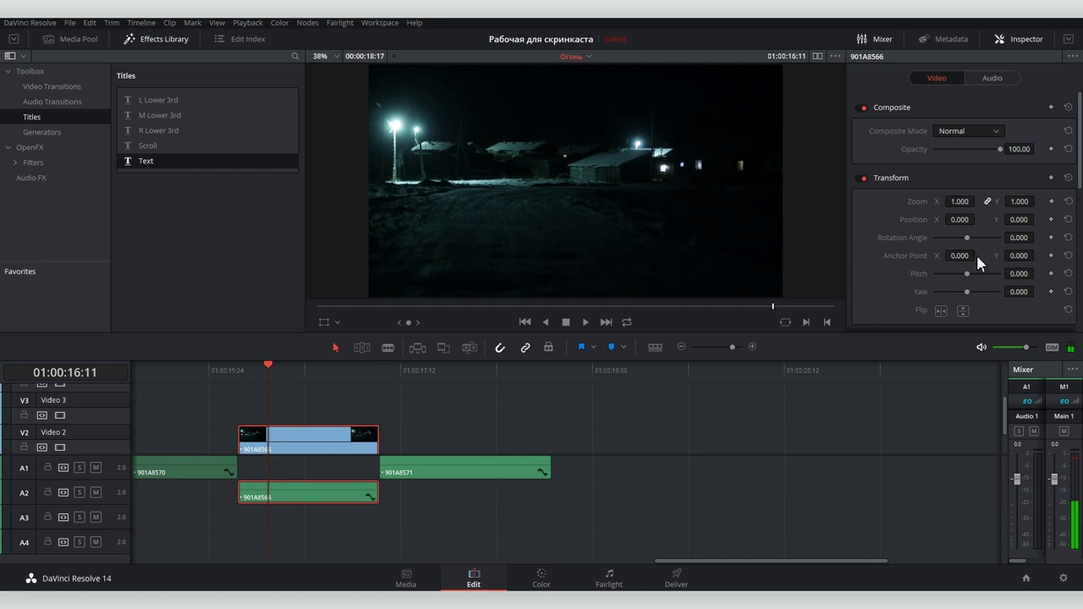
- Keyframe clip 901A8566's zoom at its start, then raise it to 1.360 later in the clip
left_click(1052, 202)
left_click_drag(269, 365, 334, 367)
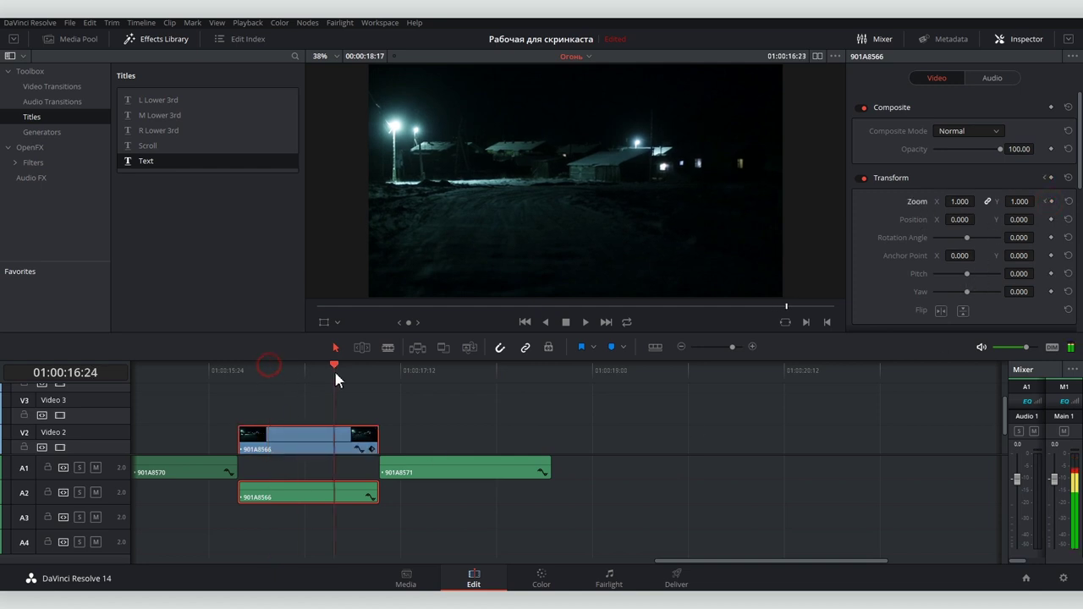
left_click_drag(959, 201, 990, 201)
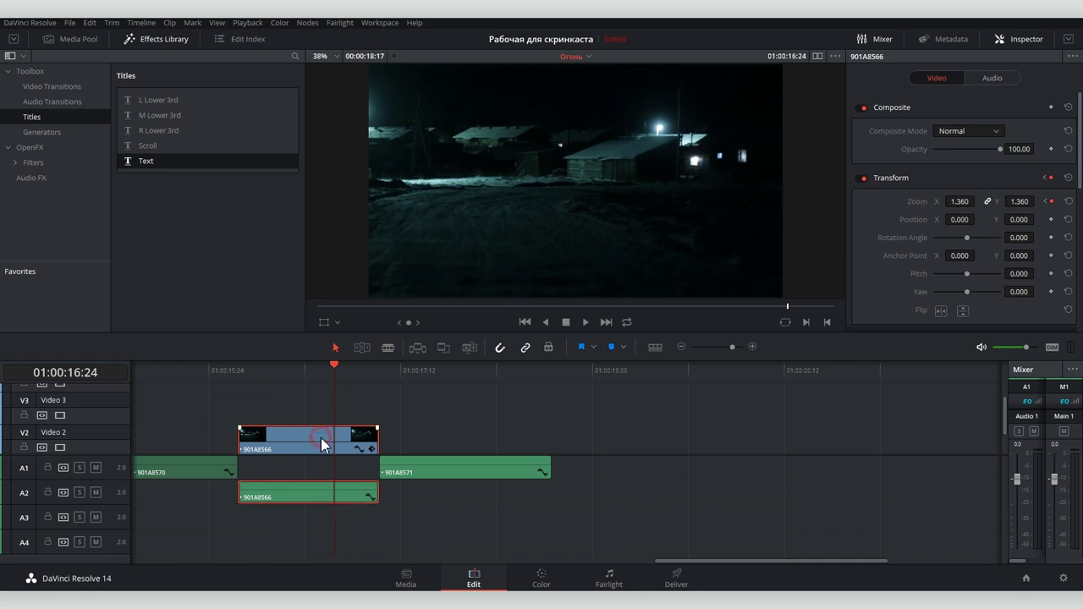
- Paste a copy of the clip at 01:00:18:17, preview its zoom, then delete the copy
left_click(560, 375)
left_click(553, 375)
key("ctrl+v")
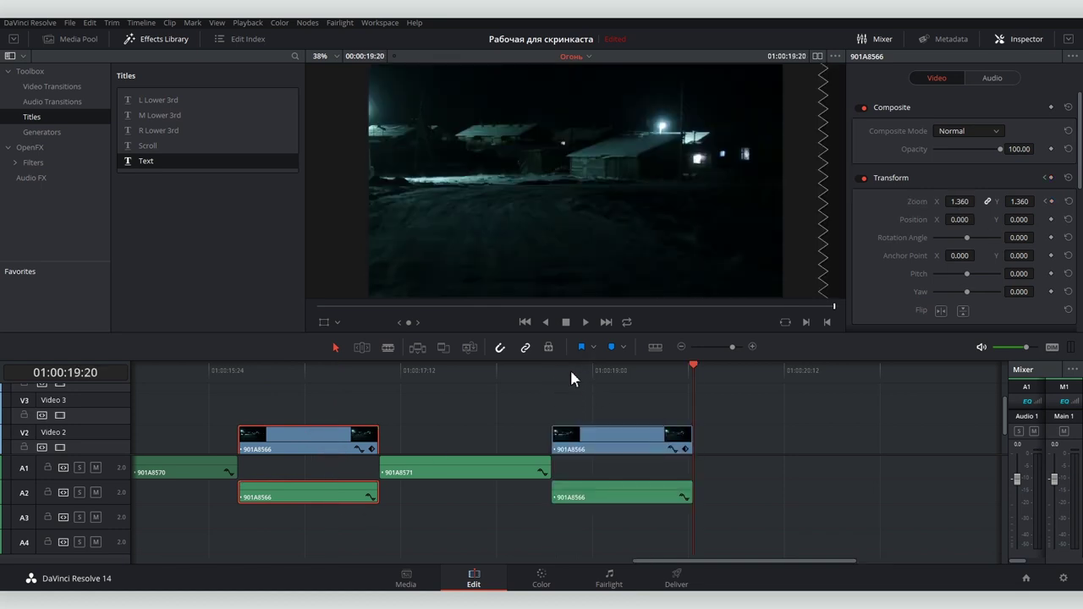
left_click(576, 368)
mouse_move(576, 368)
left_mouse_down()
mouse_move(663, 367)
mouse_move(566, 376)
left_mouse_up()
left_click(597, 440)
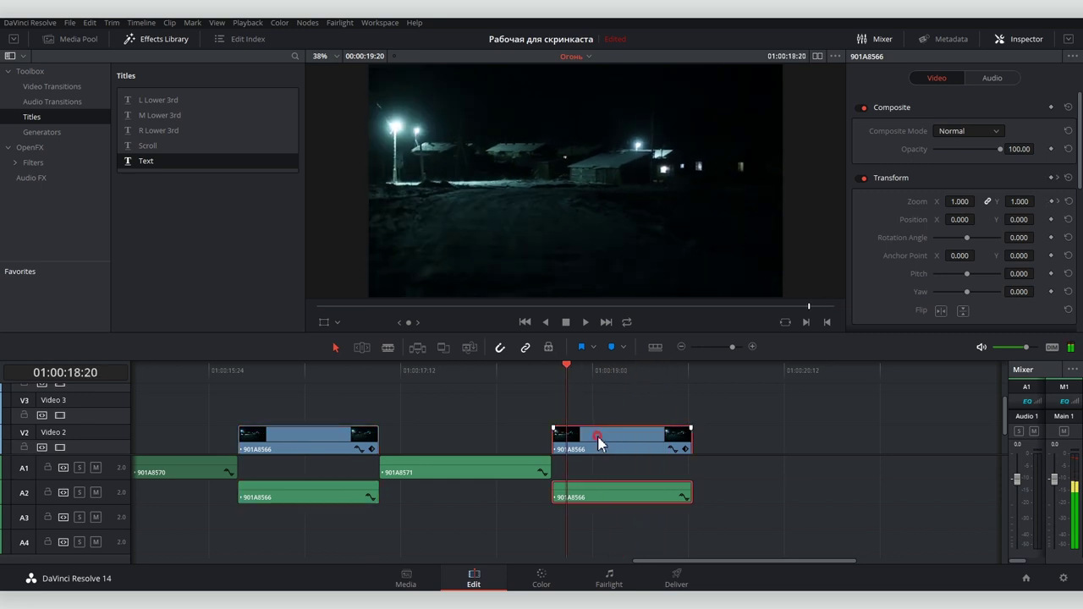
key("Delete")
- Copy clip 901A8566 with its zoom animation
left_click(499, 466)
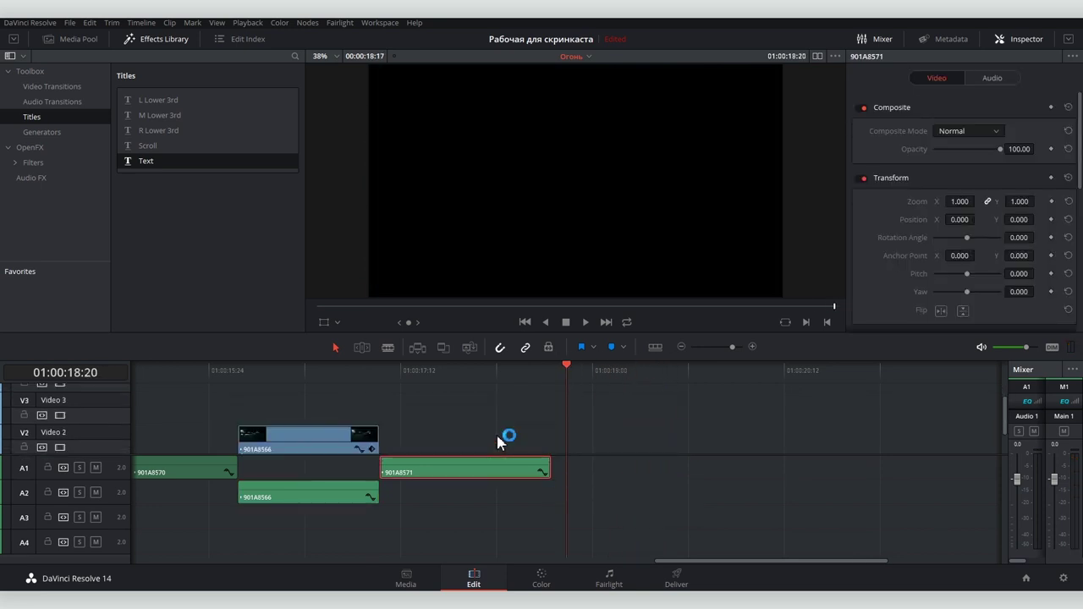
scroll(496, 432, "down", 2)
left_click(318, 401)
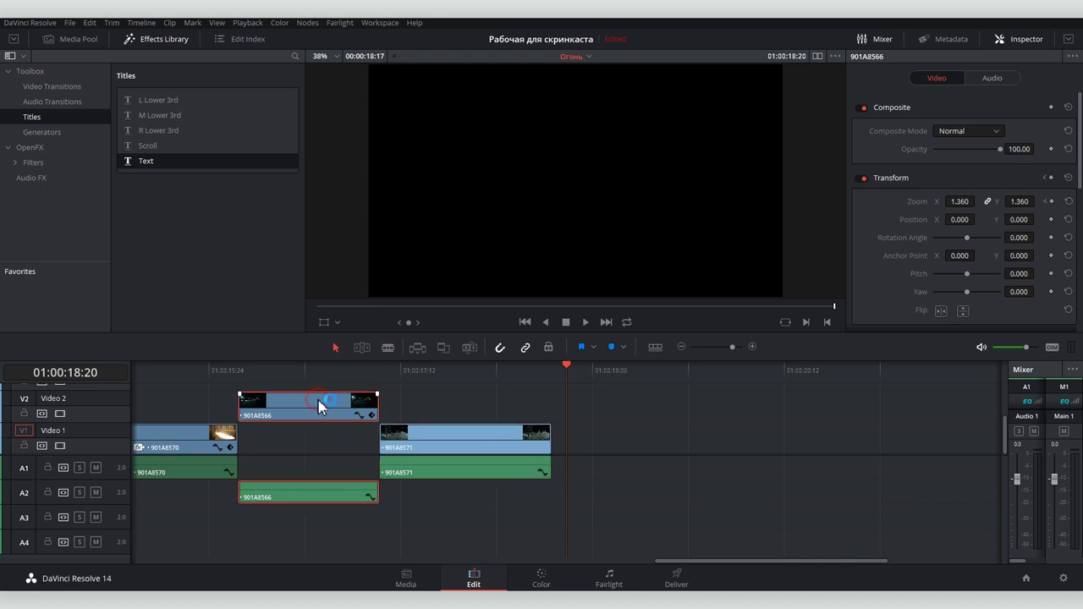
key("ctrl+c")
- Paste its video attributes onto clip 901A8571 and check the resulting Transform keyframes
left_click(428, 440)
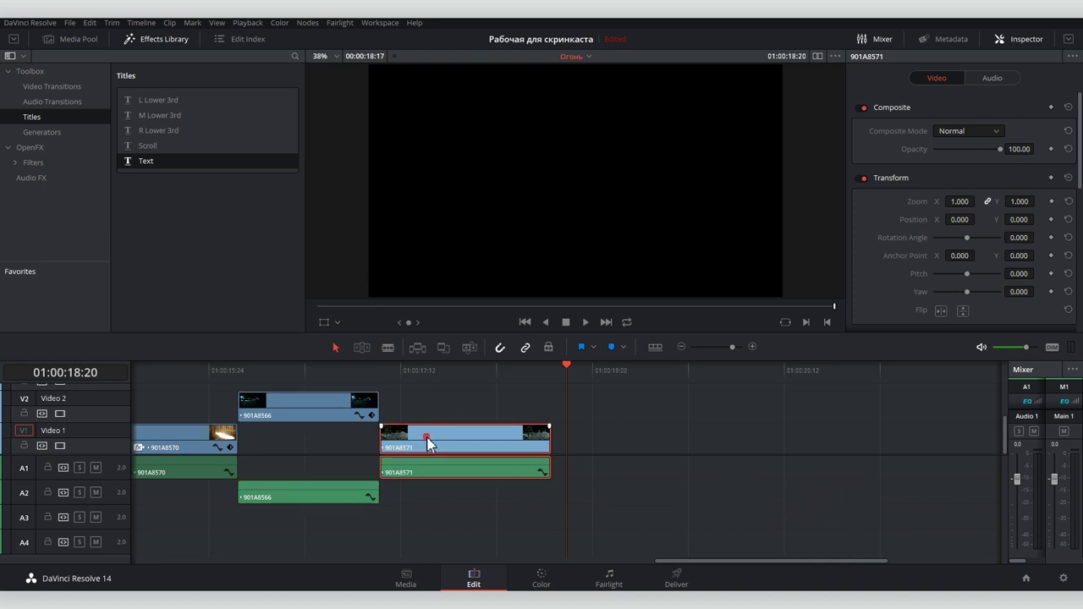
key("alt+v")
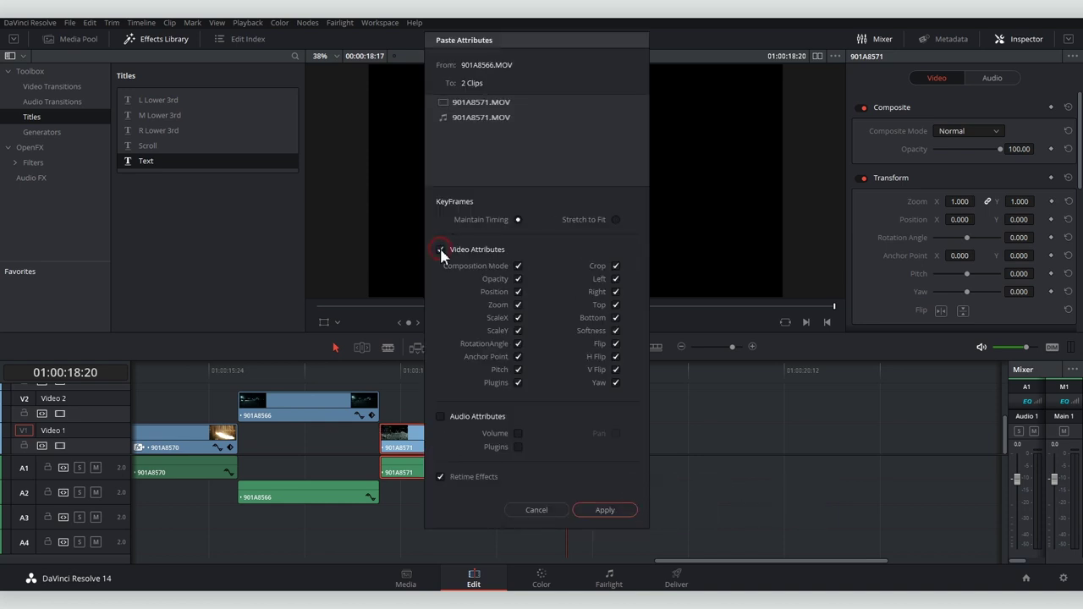
left_click(604, 511)
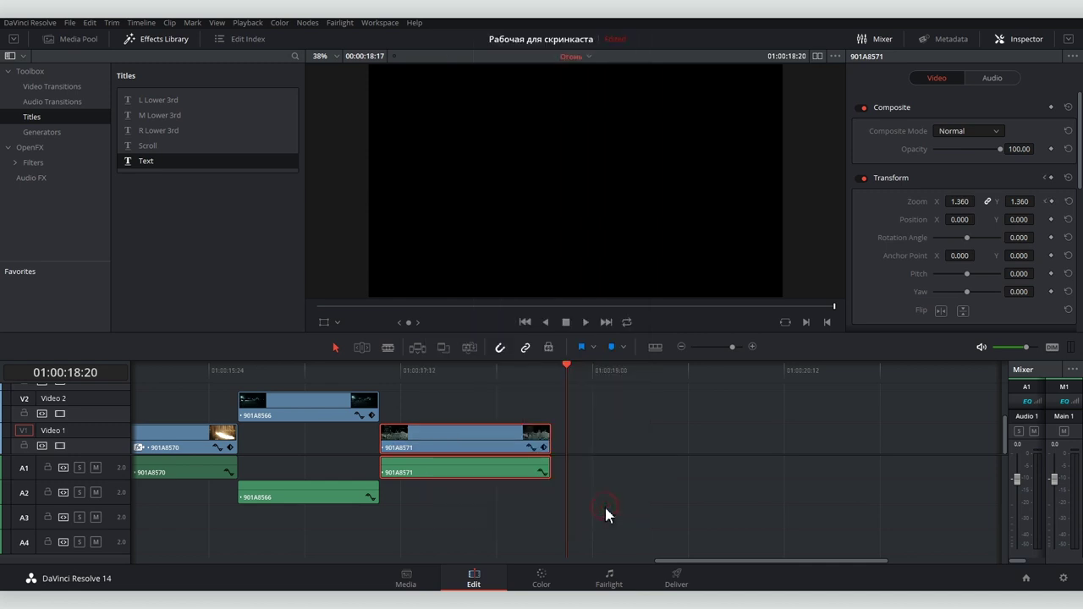
left_click(544, 448)
left_click(400, 378)
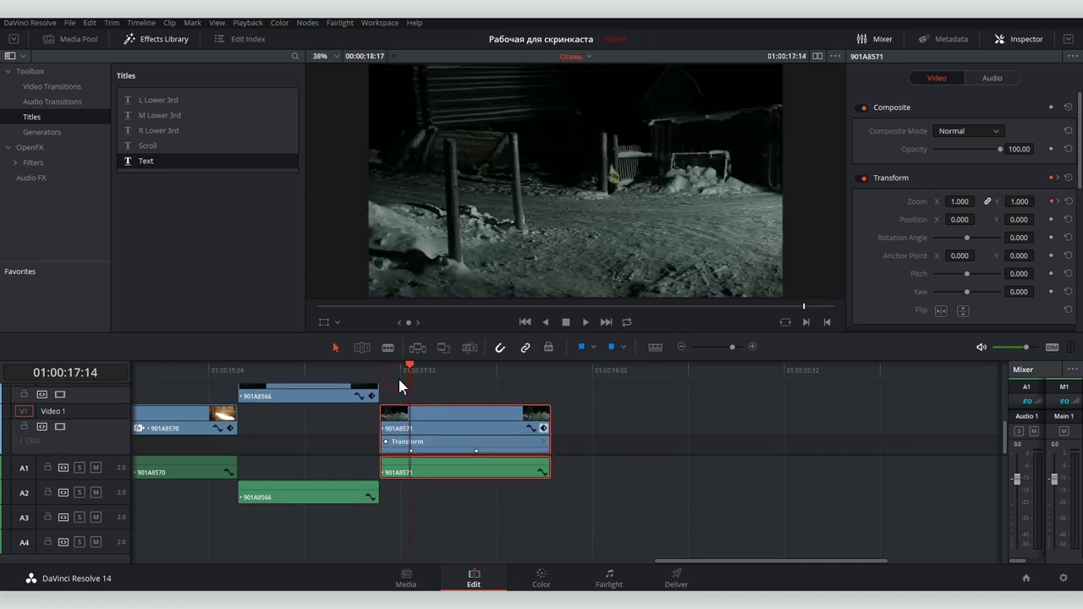
key("space")
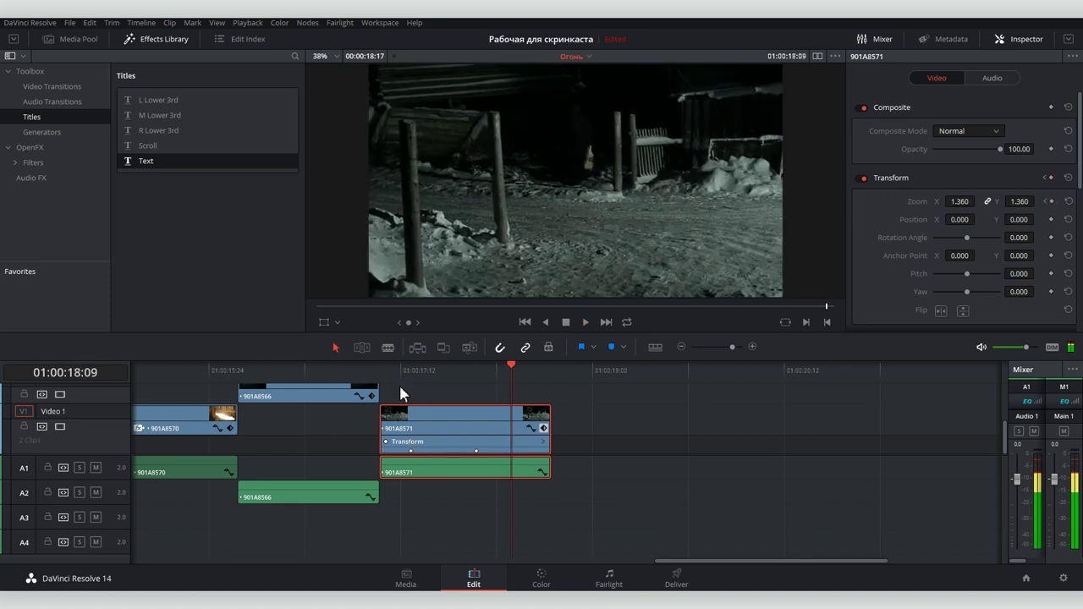